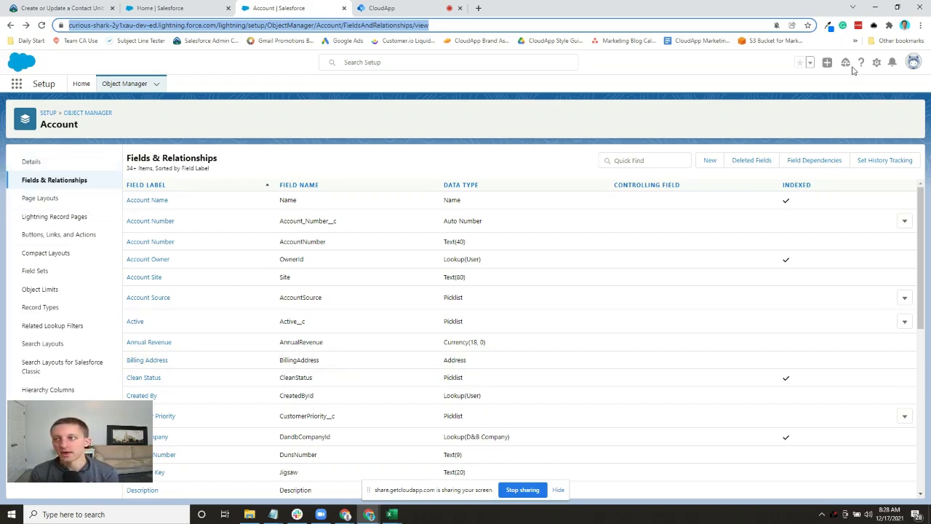
- Open Setup in a separate tab, view the Account object's Fields & Relationships through Object Manager, and close that tab
{"action": "left_click", "coordinate": [876, 64]}
{"action": "left_click", "coordinate": [836, 89]}
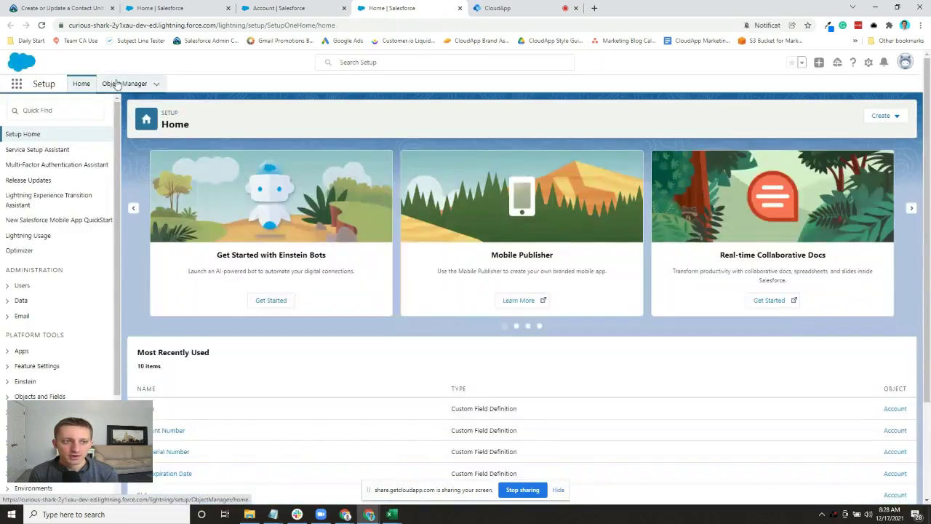
{"action": "left_click", "coordinate": [116, 85]}
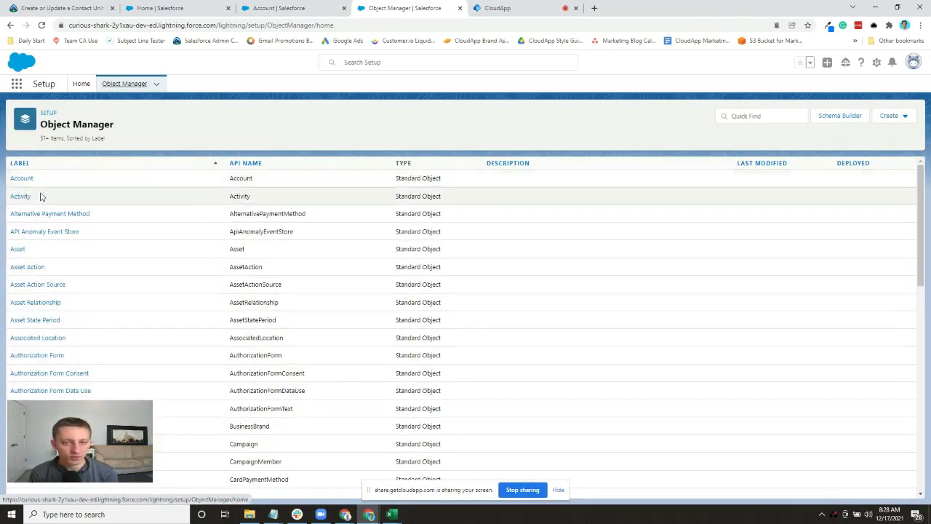
{"action": "left_click", "coordinate": [26, 182]}
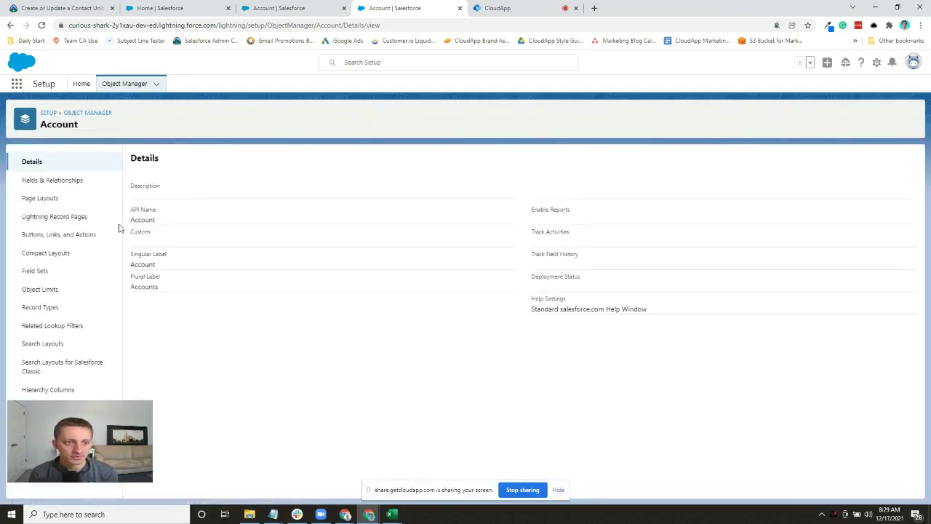
{"action": "left_click", "coordinate": [57, 186]}
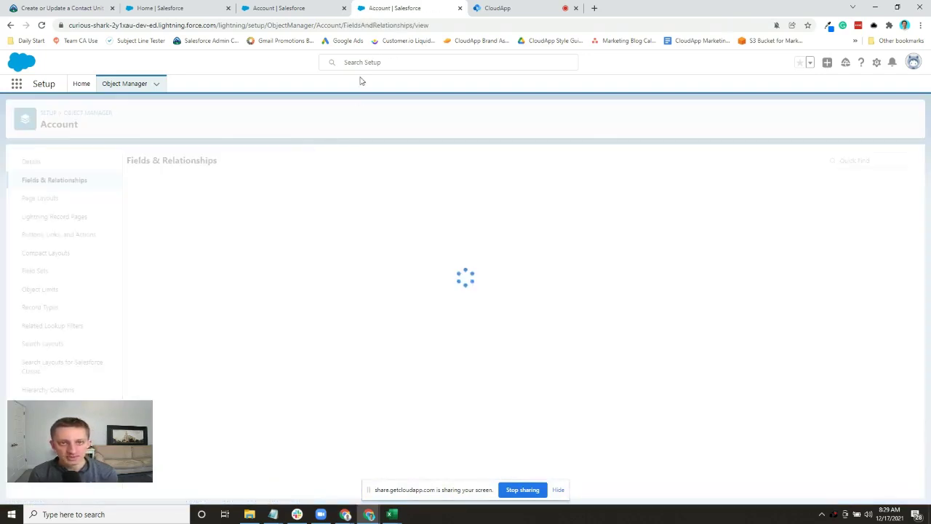
{"action": "left_click", "coordinate": [461, 8]}
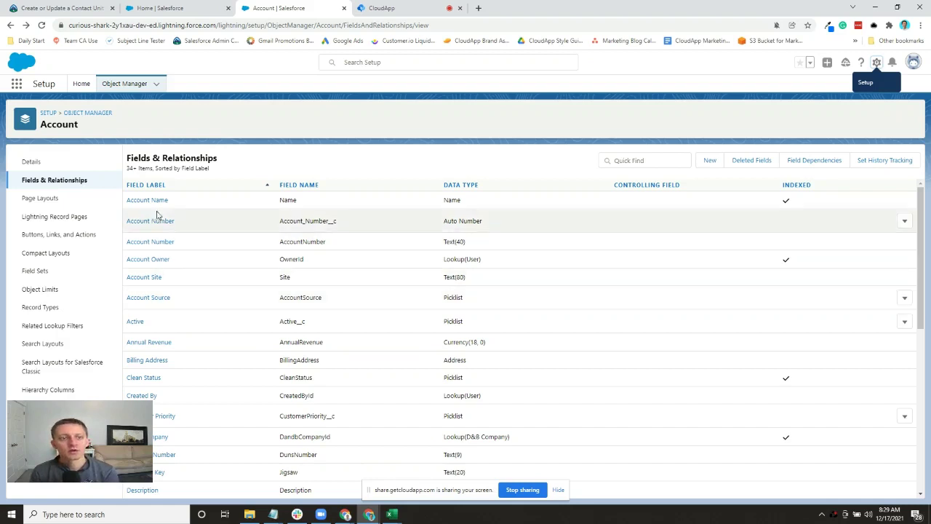
- Examine the Account Owner field's label, data type and other field information, and return to the Account field list
{"action": "left_click", "coordinate": [150, 258]}
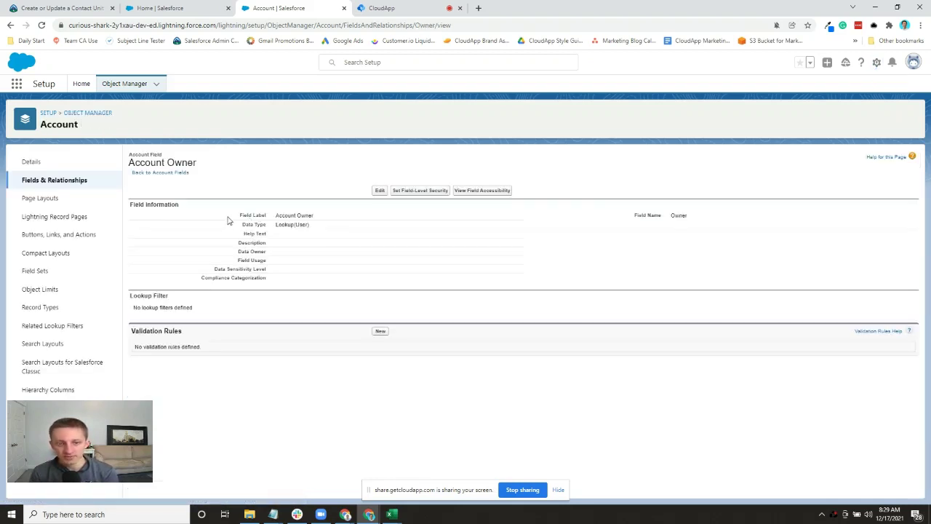
{"action": "left_click_drag", "start_coordinate": [227, 220], "coordinate": [334, 264]}
{"action": "left_click", "coordinate": [363, 264]}
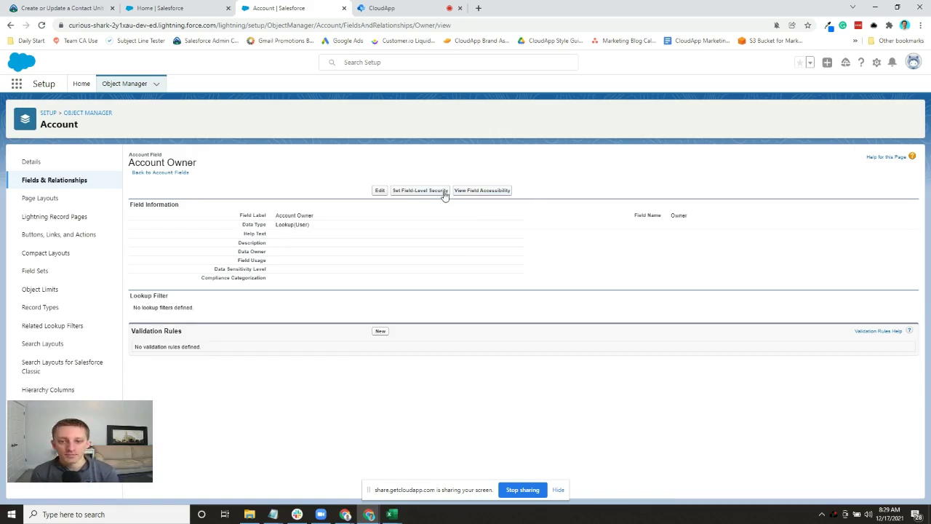
{"action": "left_click", "coordinate": [177, 173]}
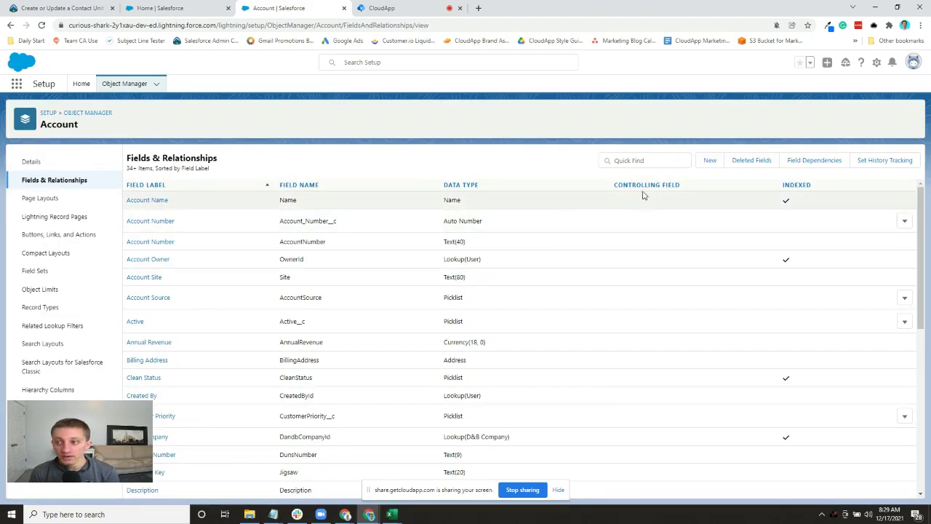
- Start a new custom field on the Account object with the Auto Number data type and continue to its details
{"action": "left_click", "coordinate": [709, 160]}
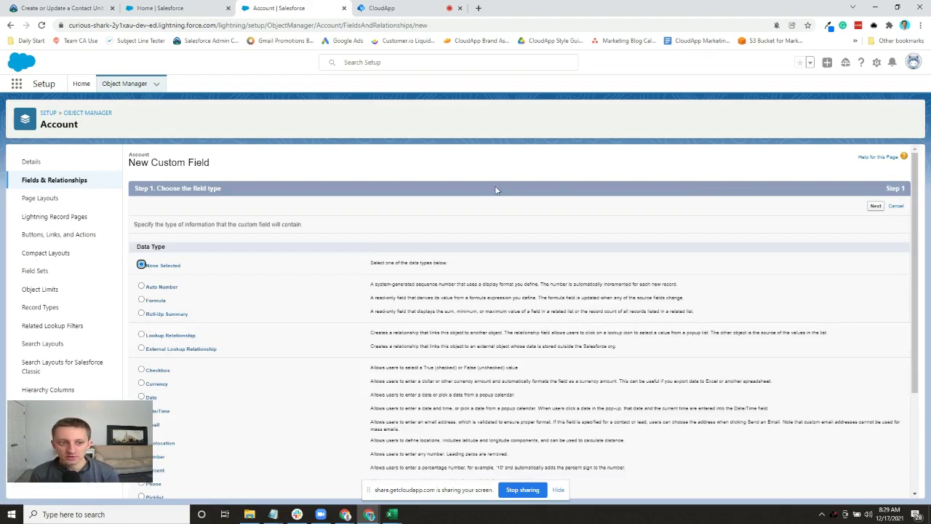
{"action": "scroll", "coordinate": [492, 187], "scroll_direction": "down", "scroll_amount": 2}
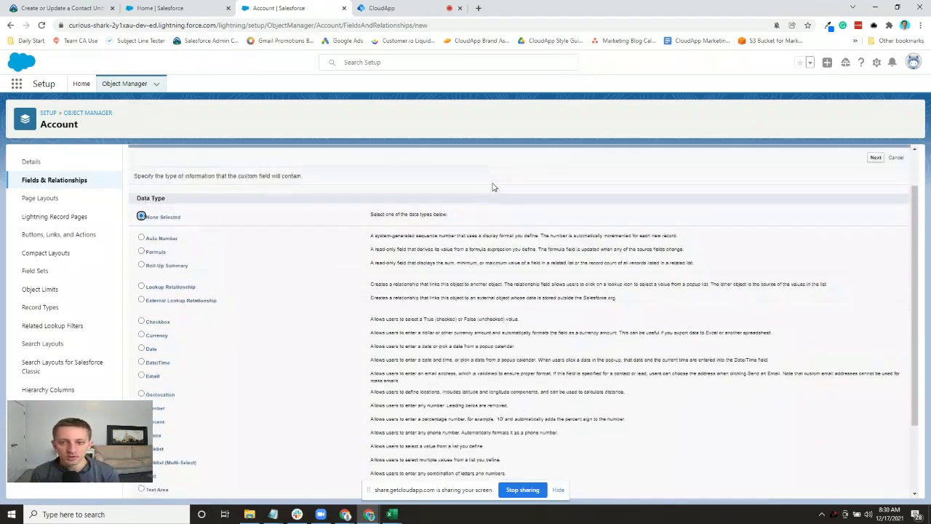
{"action": "scroll", "coordinate": [491, 187], "scroll_direction": "up", "scroll_amount": 2}
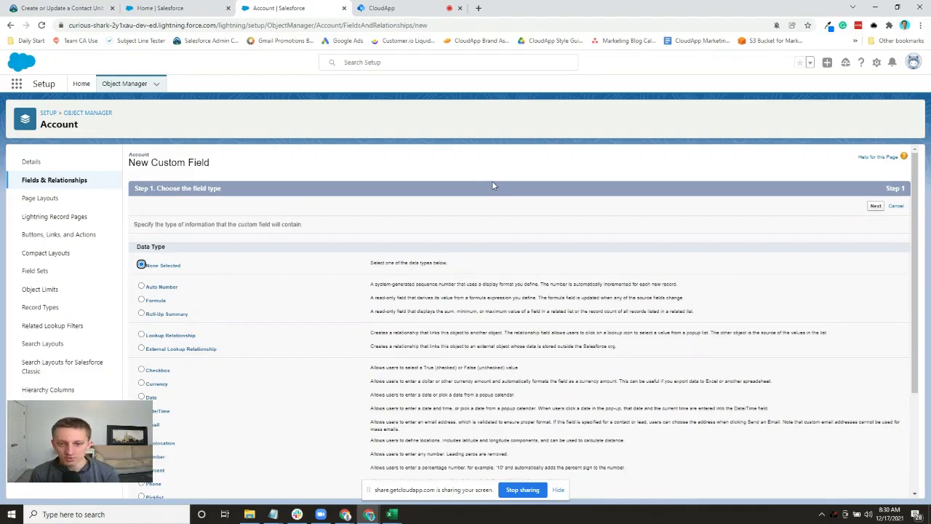
{"action": "scroll", "coordinate": [492, 185], "scroll_direction": "down", "scroll_amount": 2}
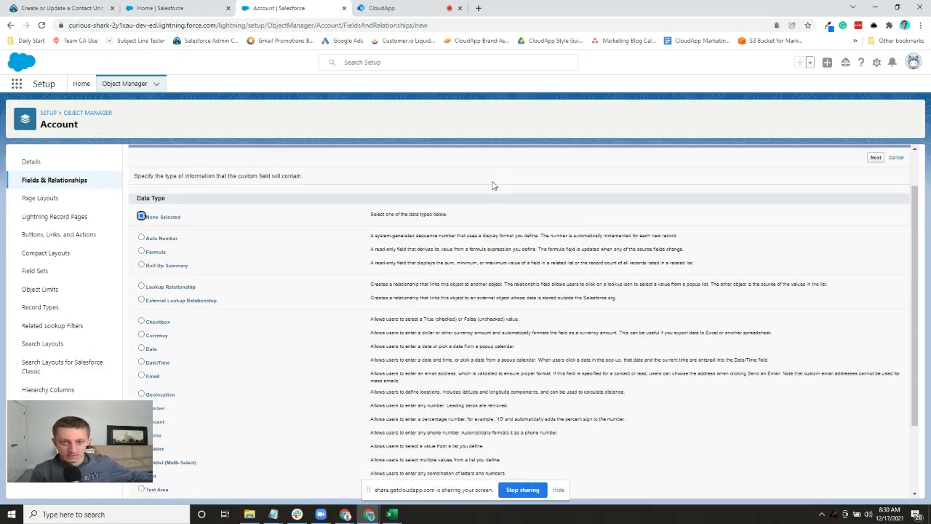
{"action": "scroll", "coordinate": [438, 273], "scroll_direction": "down", "scroll_amount": 3}
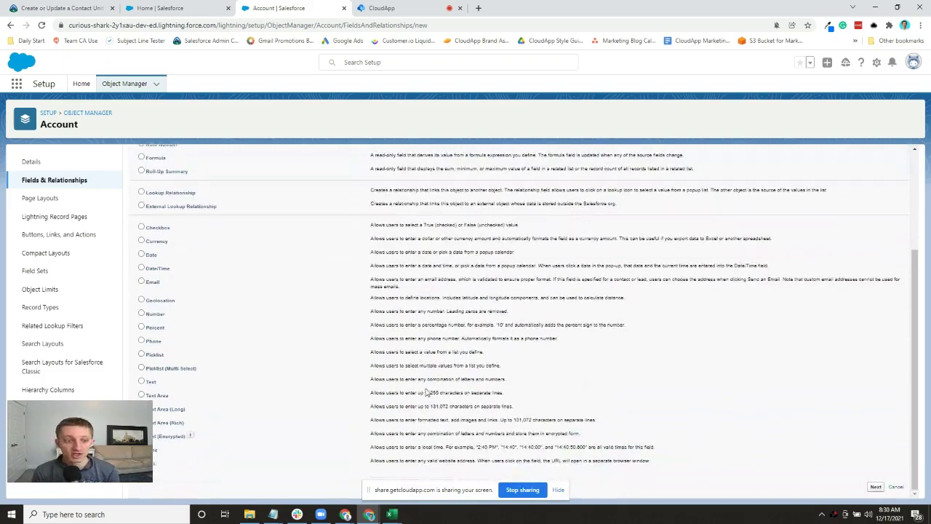
{"action": "scroll", "coordinate": [500, 332], "scroll_direction": "up", "scroll_amount": 3}
{"action": "scroll", "coordinate": [502, 330], "scroll_direction": "down", "scroll_amount": 3}
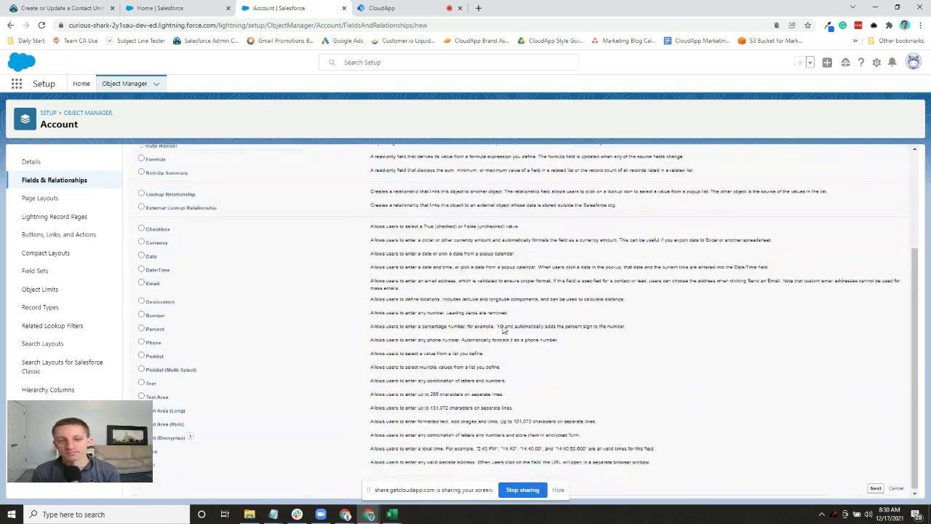
{"action": "scroll", "coordinate": [502, 329], "scroll_direction": "up", "scroll_amount": 1}
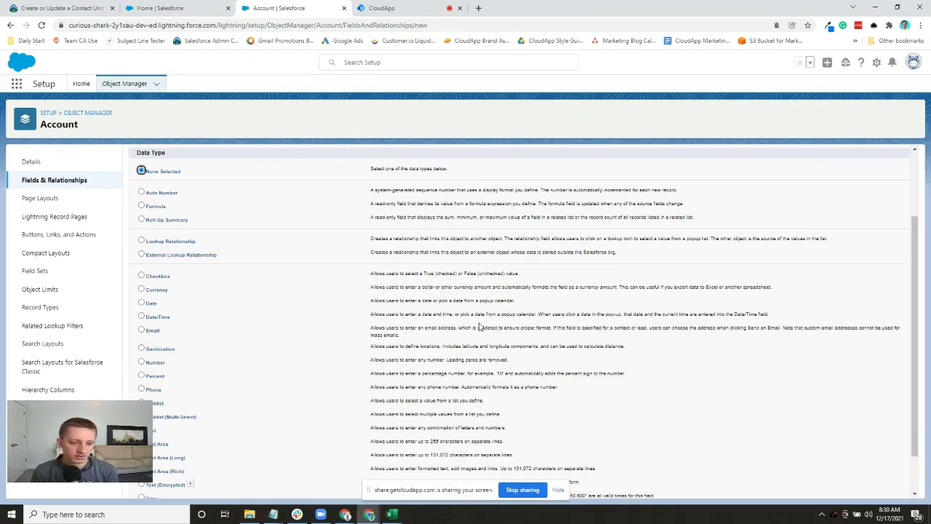
{"action": "left_click", "coordinate": [164, 193]}
{"action": "scroll", "coordinate": [666, 411], "scroll_direction": "up", "scroll_amount": 2}
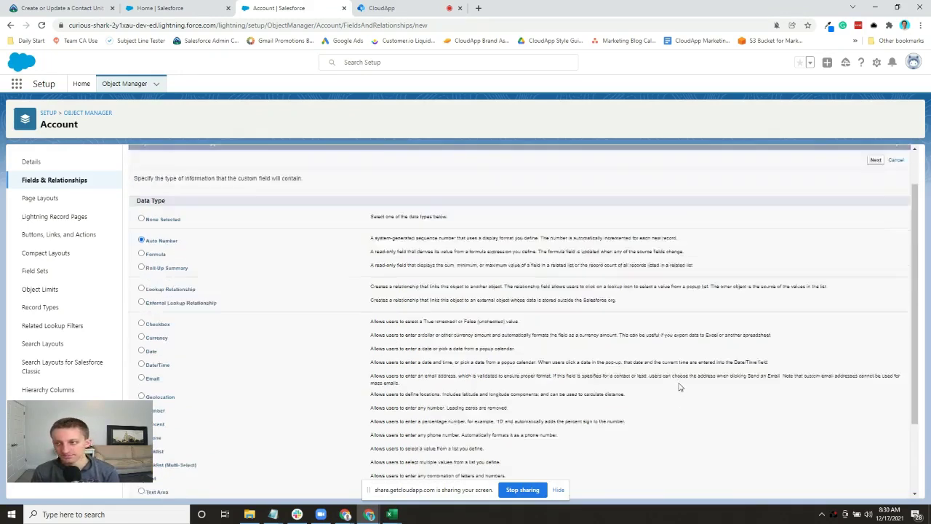
{"action": "left_click", "coordinate": [875, 207]}
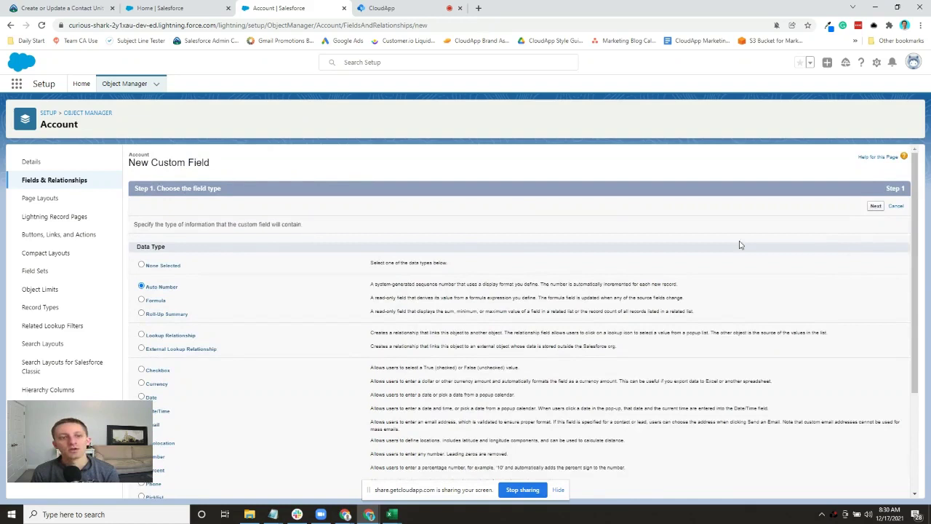
- Label the new field "Auto Number Account", let its field name fill in, and set the starting number to 1
{"action": "left_click", "coordinate": [302, 226]}
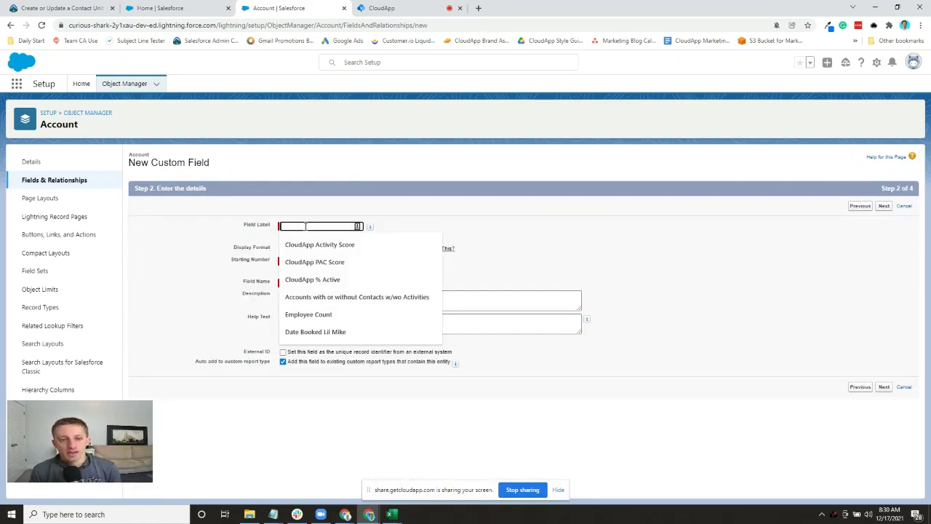
{"action": "type", "text": "Auto"}
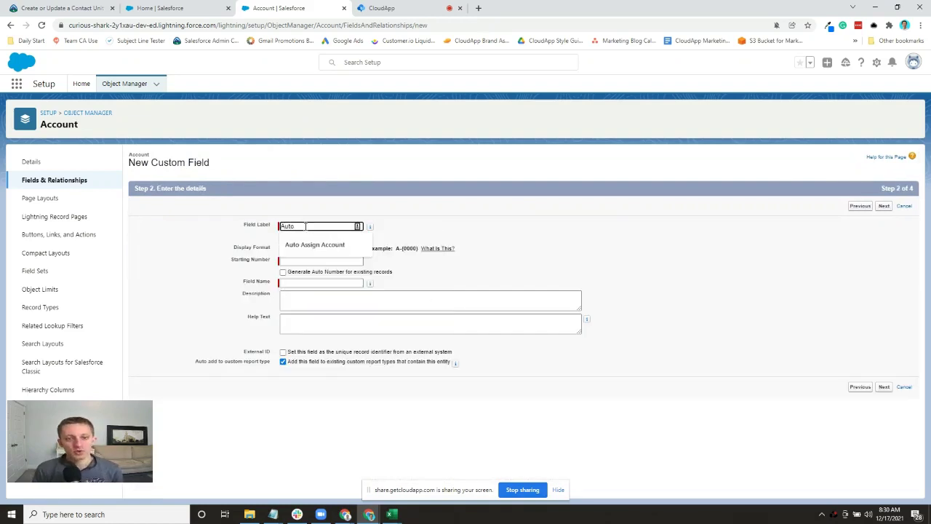
{"action": "type", "text": " Number "}
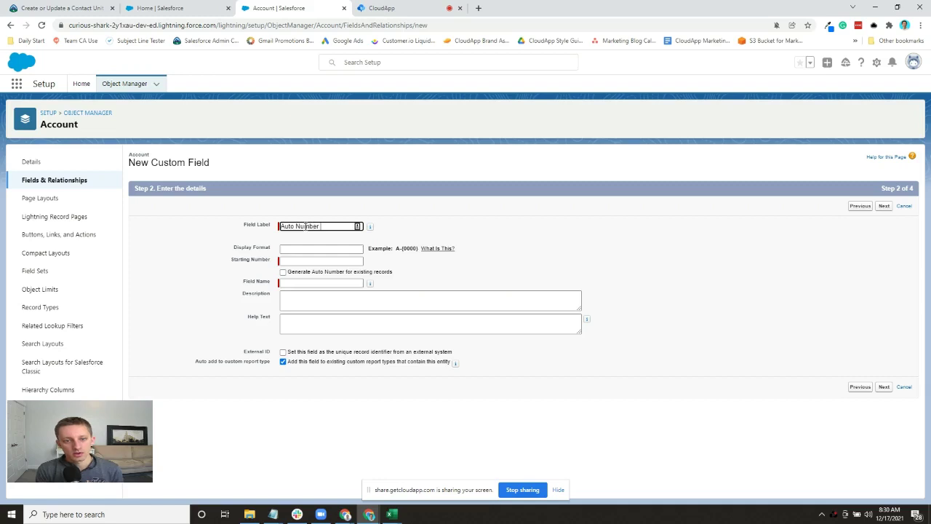
{"action": "type", "text": "Account"}
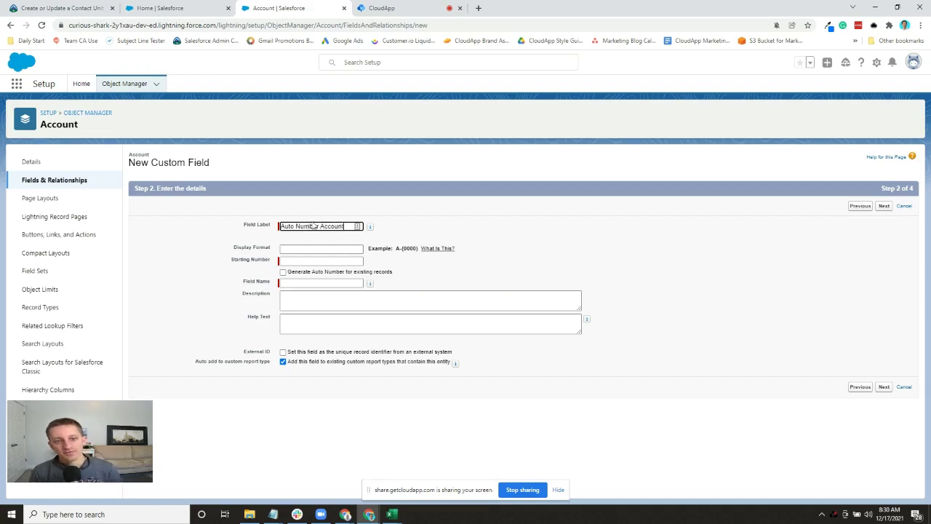
{"action": "left_click", "coordinate": [356, 250]}
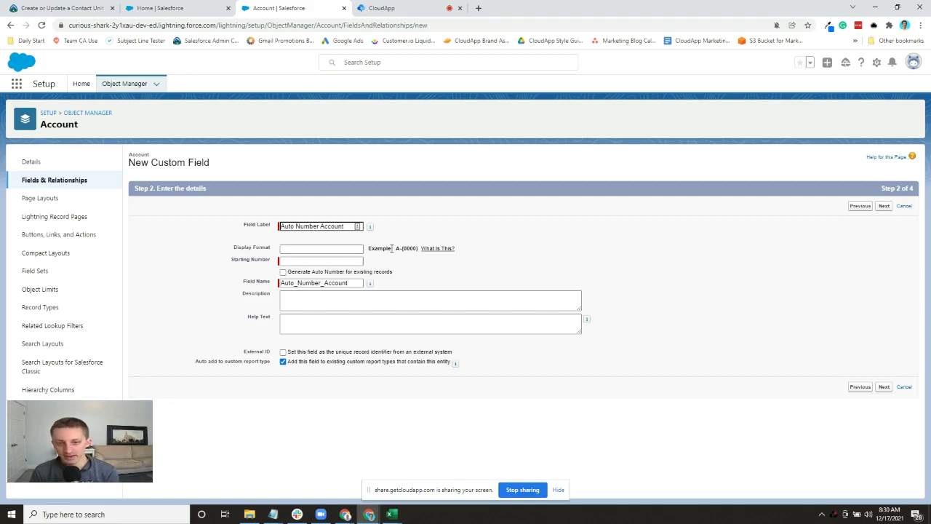
{"action": "left_click", "coordinate": [337, 261]}
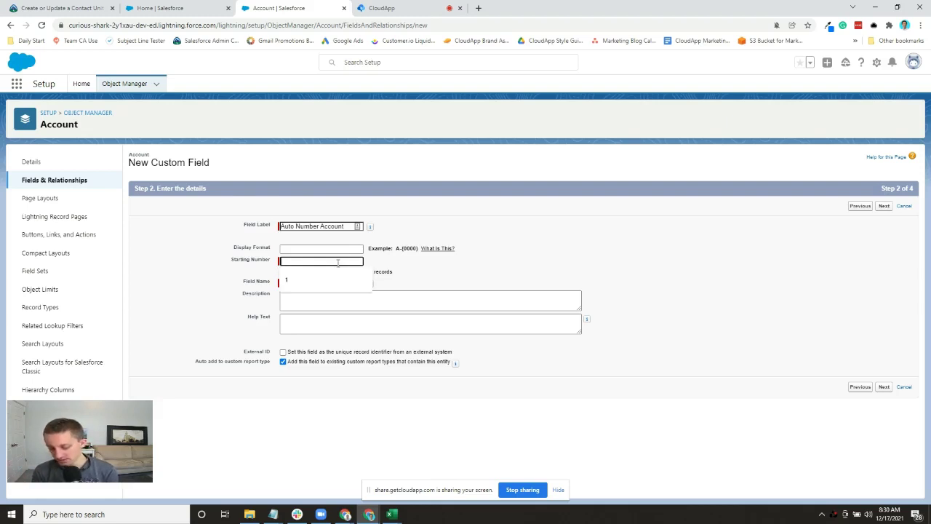
{"action": "type", "text": "1"}
{"action": "left_click", "coordinate": [513, 270]}
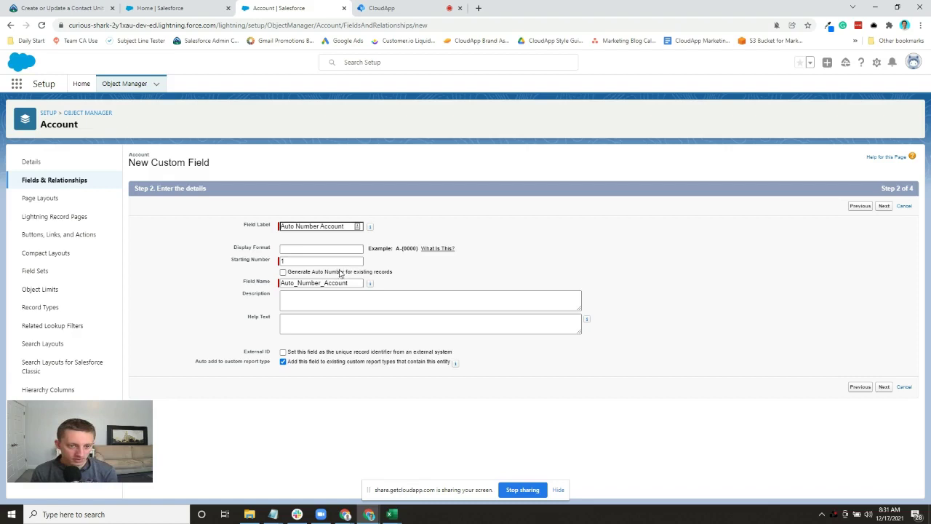
- Enter "Automated number for new accounts" as the new field's description
{"action": "left_click", "coordinate": [336, 296]}
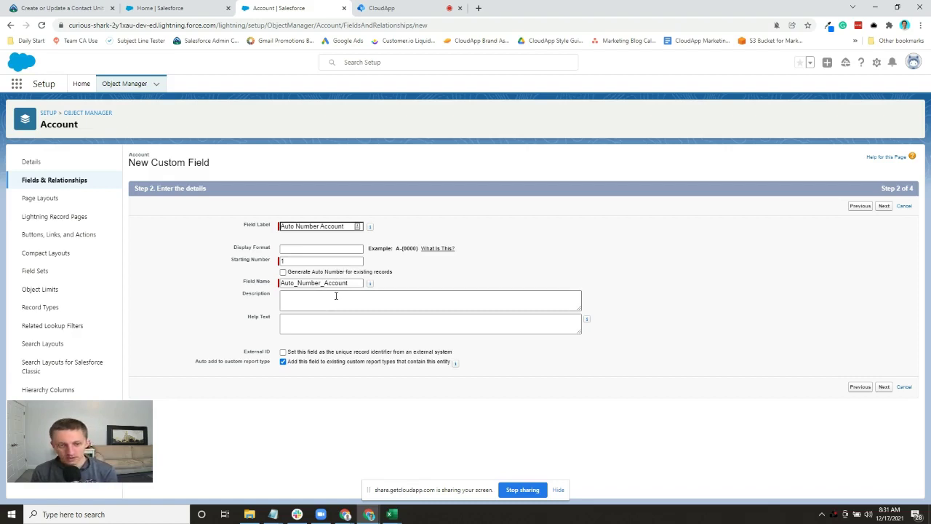
{"action": "left_click", "coordinate": [319, 302]}
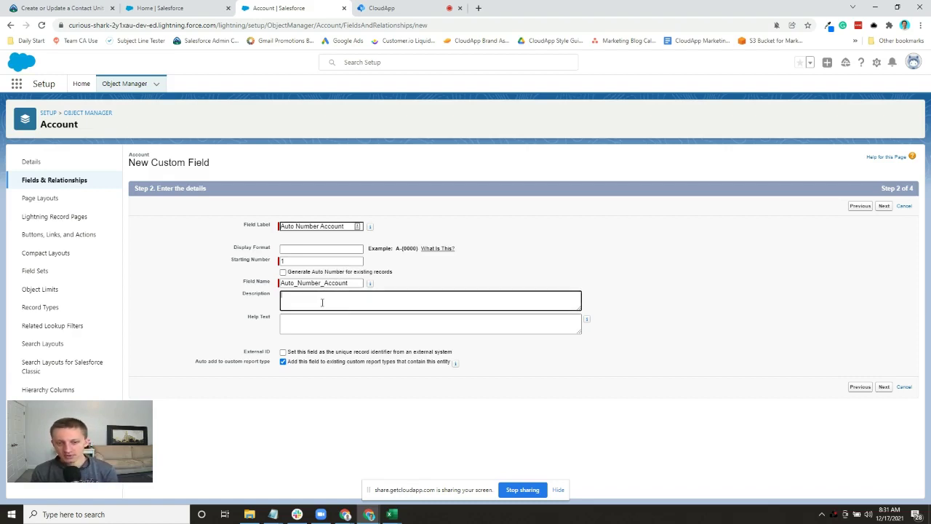
{"action": "left_click", "coordinate": [346, 331]}
{"action": "left_click", "coordinate": [406, 297]}
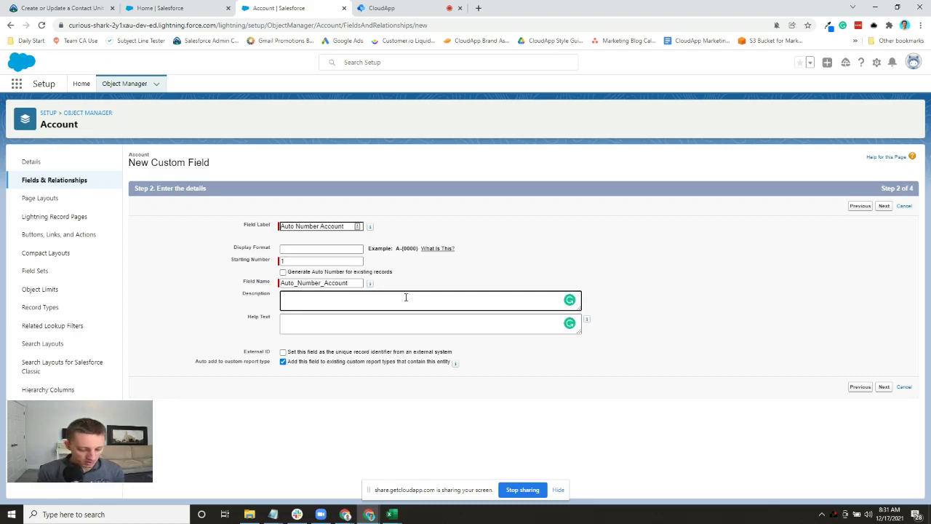
{"action": "type", "text": "Automated "}
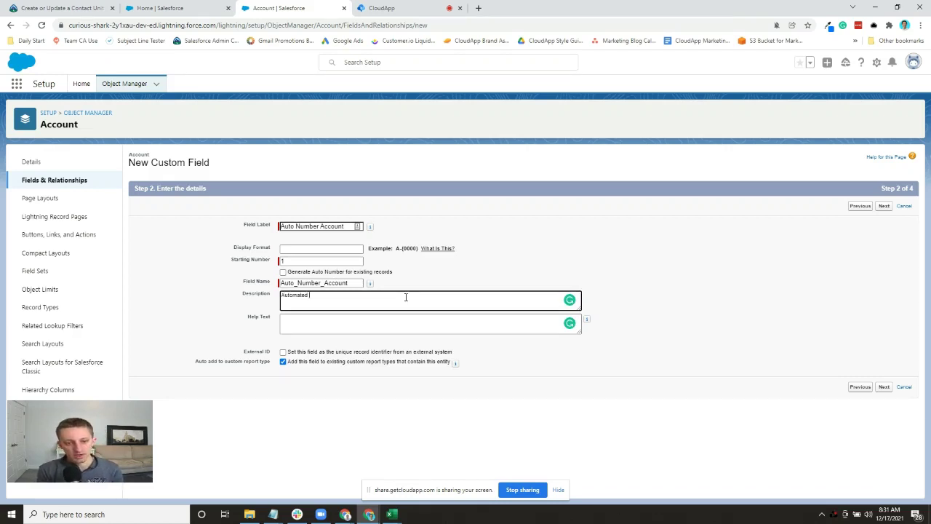
{"action": "type", "text": "number fo"}
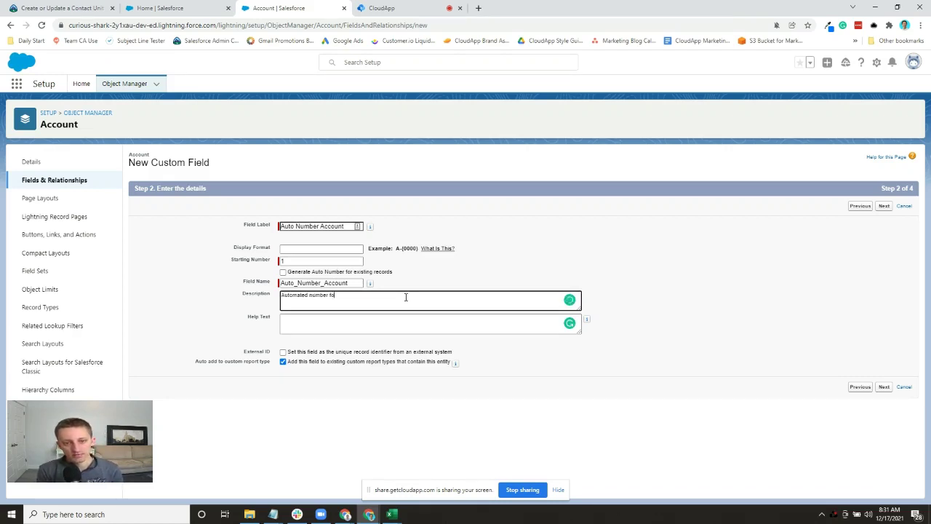
{"action": "type", "text": "r new accounts"}
{"action": "key", "text": "Tab"}
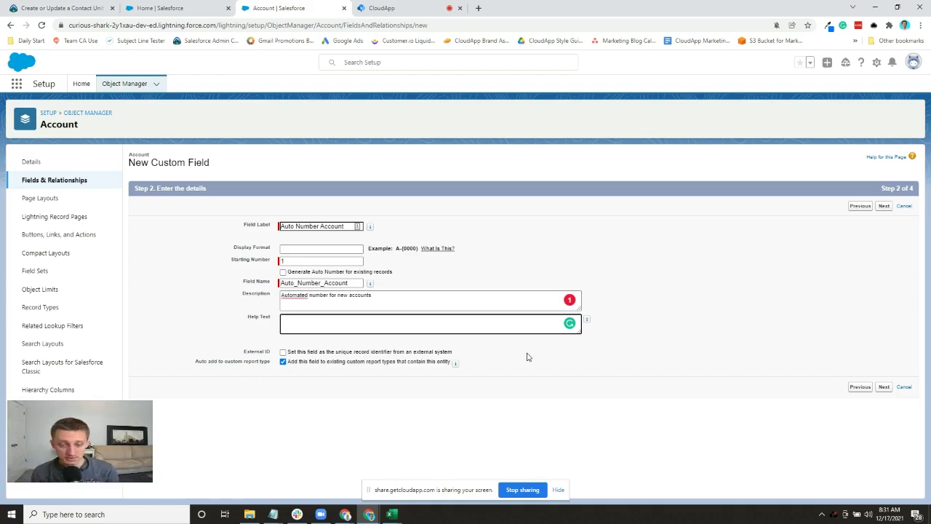
- Copy the field's description text into its help text
{"action": "triple_click", "coordinate": [386, 296]}
{"action": "key", "text": "ctrl+c"}
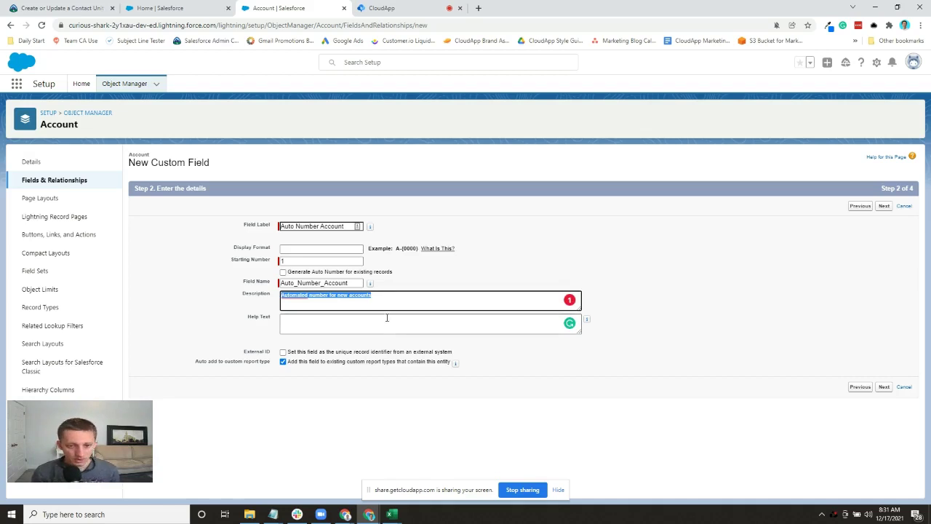
{"action": "left_click", "coordinate": [386, 317]}
{"action": "key", "text": "ctrl+v"}
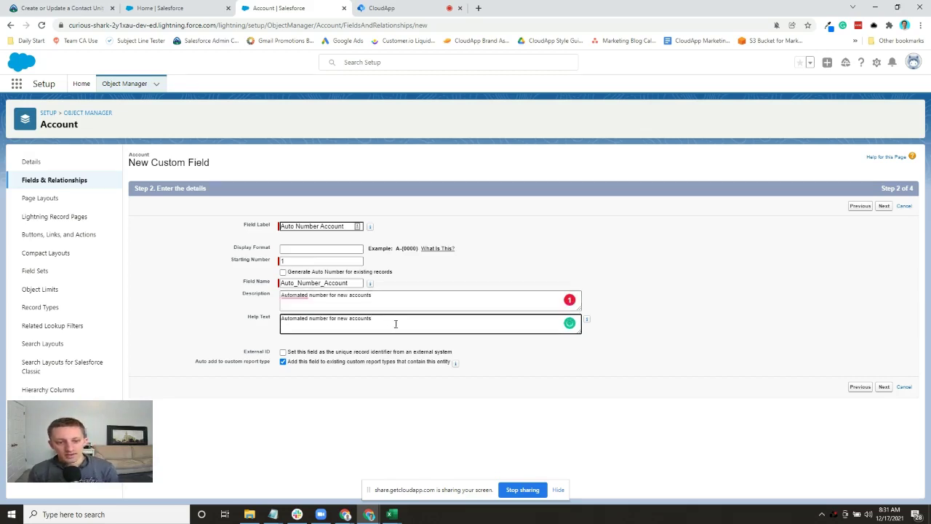
{"action": "left_click", "coordinate": [375, 343]}
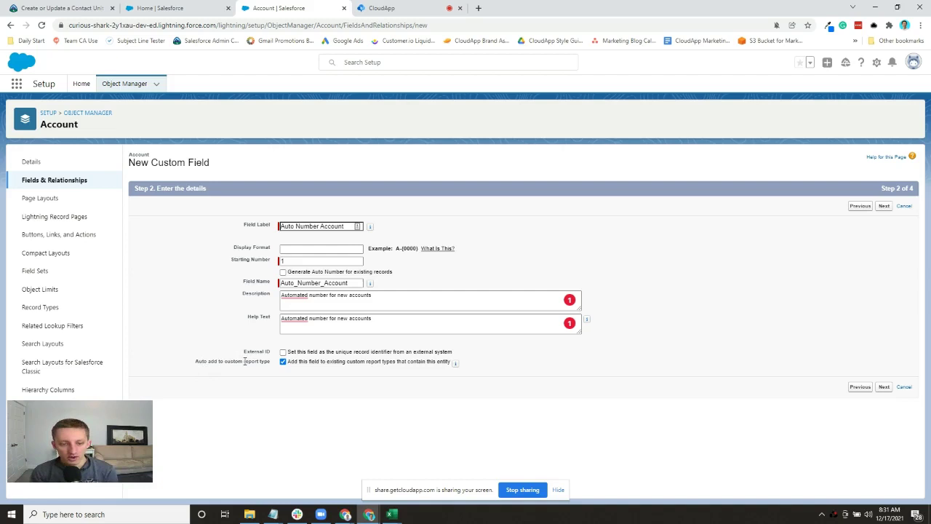
{"action": "left_click_drag", "start_coordinate": [223, 361], "coordinate": [244, 362]}
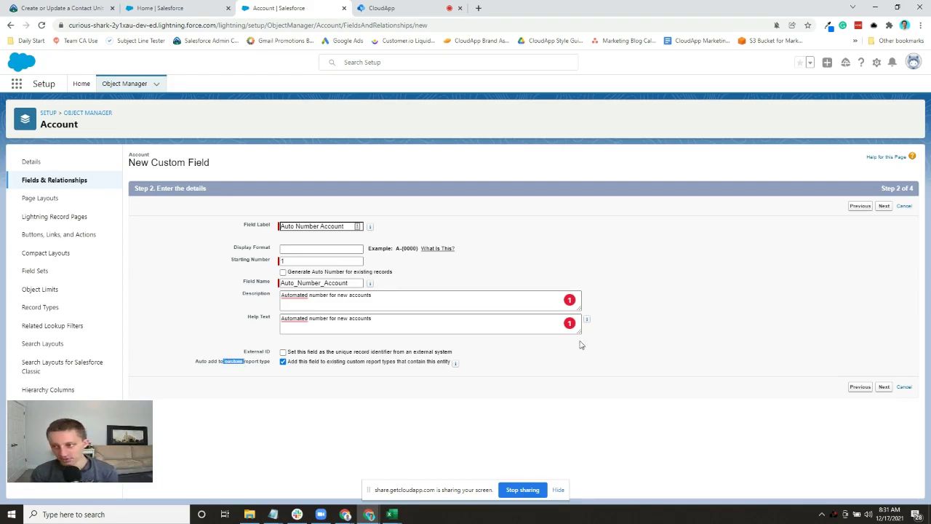
{"action": "left_click", "coordinate": [699, 302]}
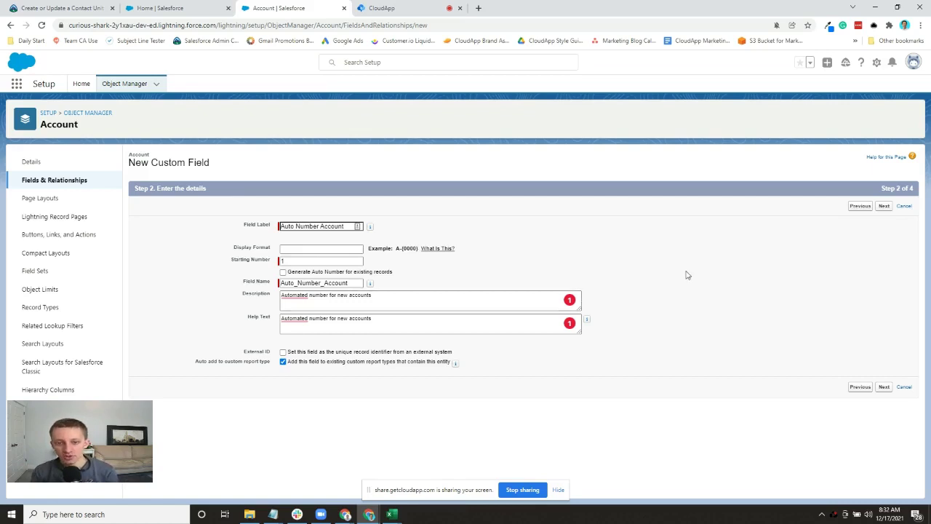
- Accept the default profile visibility and save the field without adding it to the Account (Sales) and Account (Support) layouts
{"action": "left_click", "coordinate": [884, 206]}
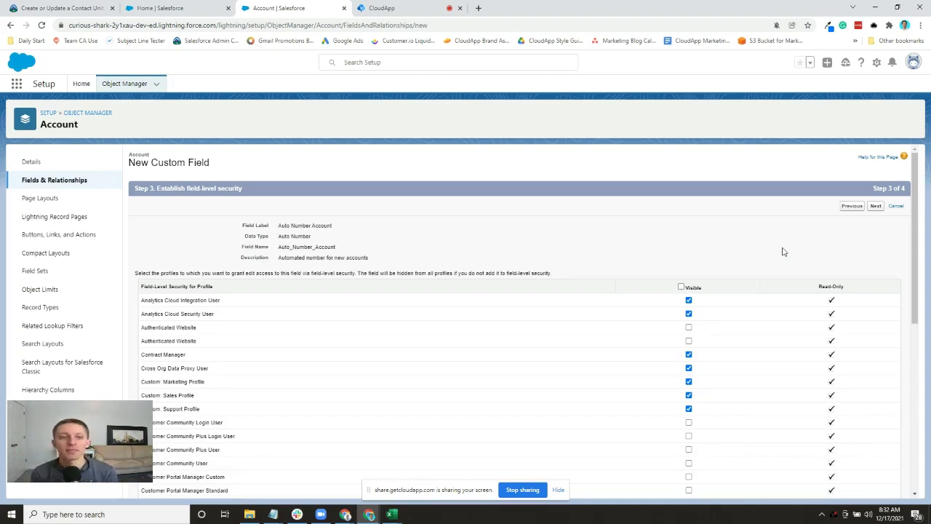
{"action": "scroll", "coordinate": [342, 291], "scroll_direction": "down", "scroll_amount": 2}
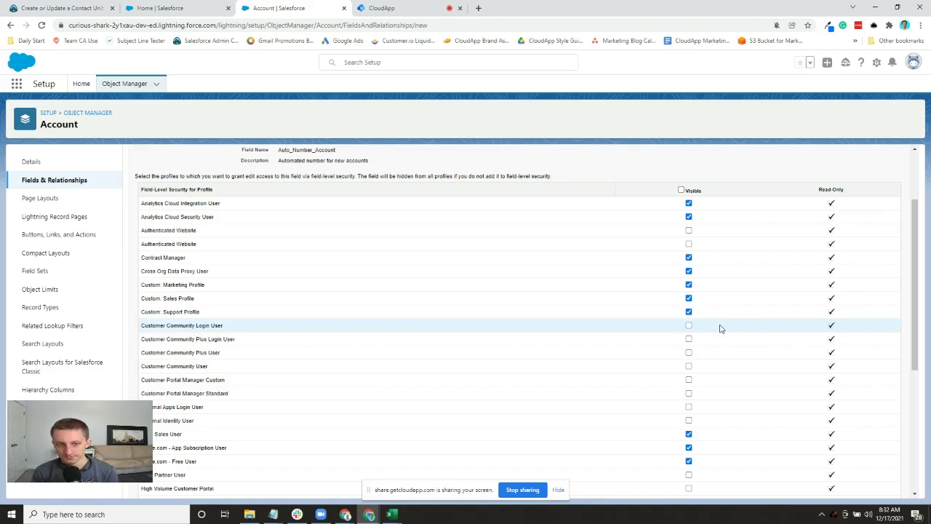
{"action": "scroll", "coordinate": [717, 327], "scroll_direction": "down", "scroll_amount": 1}
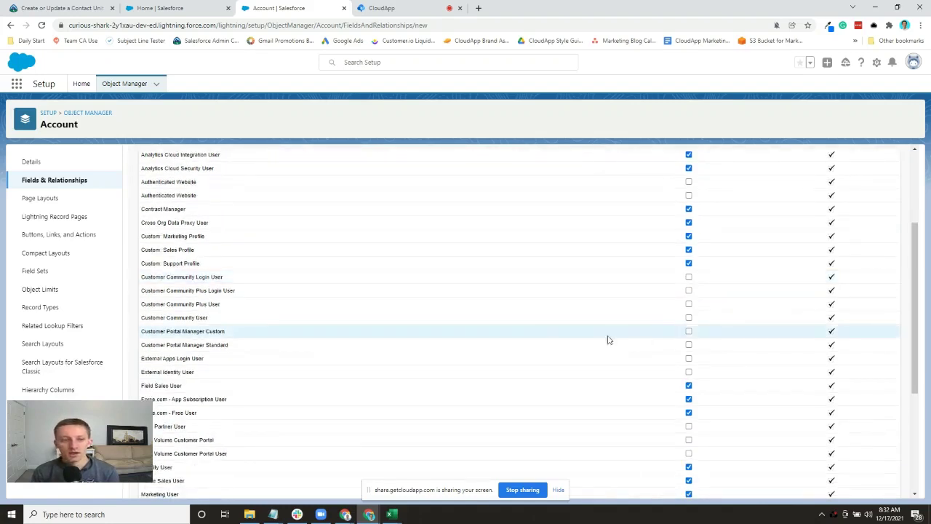
{"action": "scroll", "coordinate": [523, 345], "scroll_direction": "up", "scroll_amount": 2}
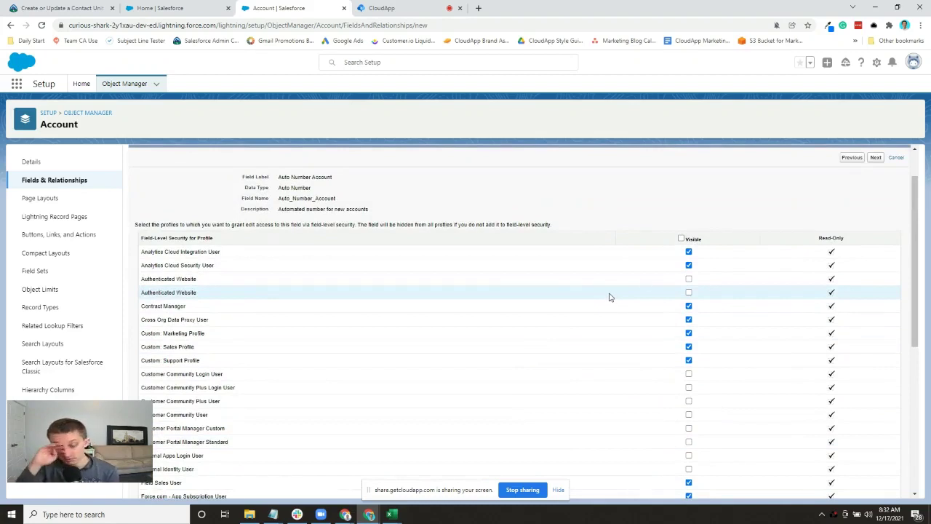
{"action": "left_click", "coordinate": [872, 157]}
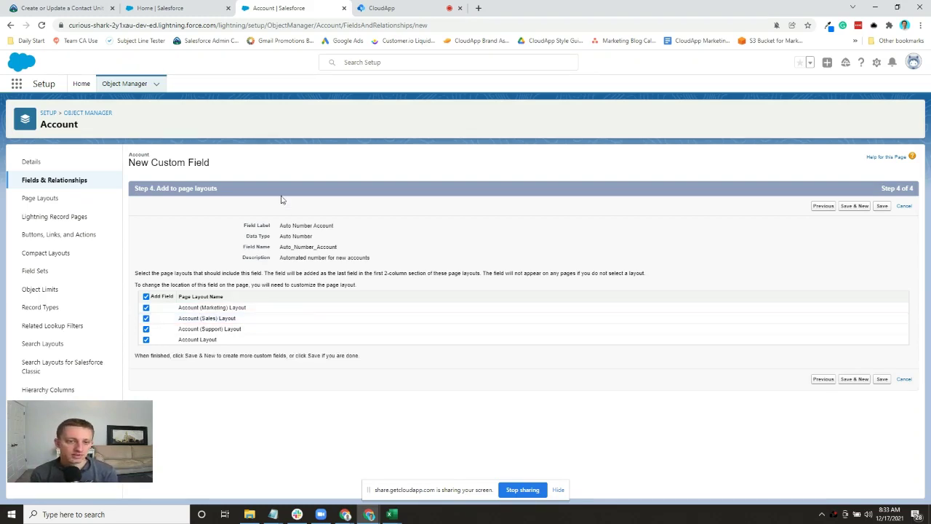
{"action": "left_click", "coordinate": [146, 318]}
{"action": "left_click", "coordinate": [146, 329]}
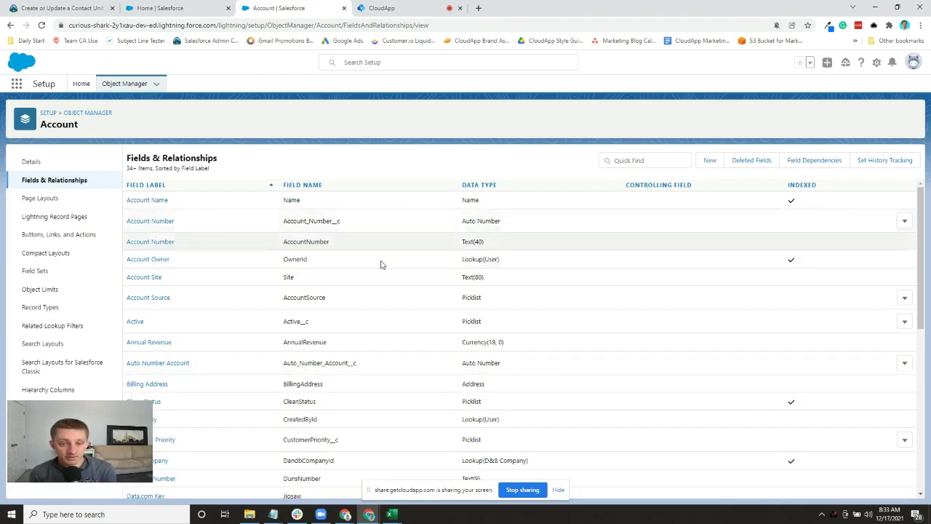
- Delete the Auto Number Account custom field from the Account object and confirm the deletion
{"action": "left_click", "coordinate": [904, 363]}
{"action": "left_click", "coordinate": [877, 404]}
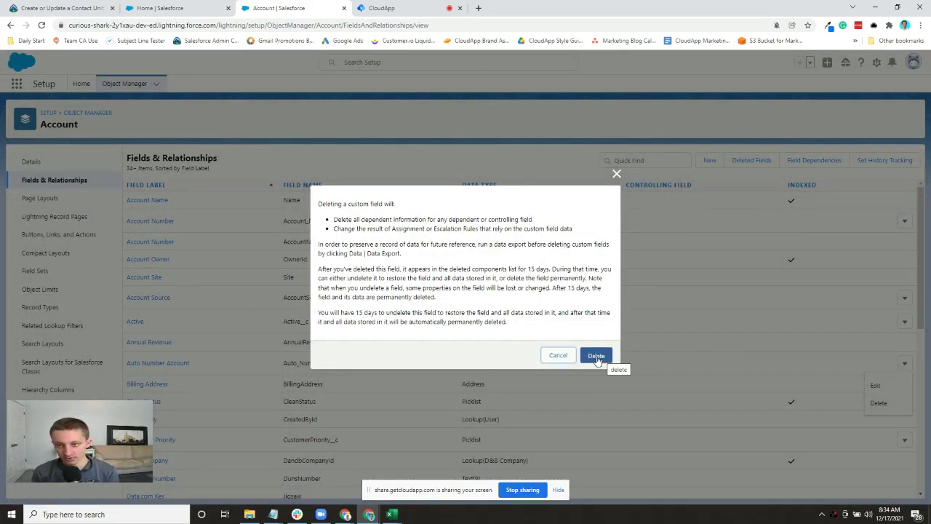
{"action": "left_click", "coordinate": [596, 358]}
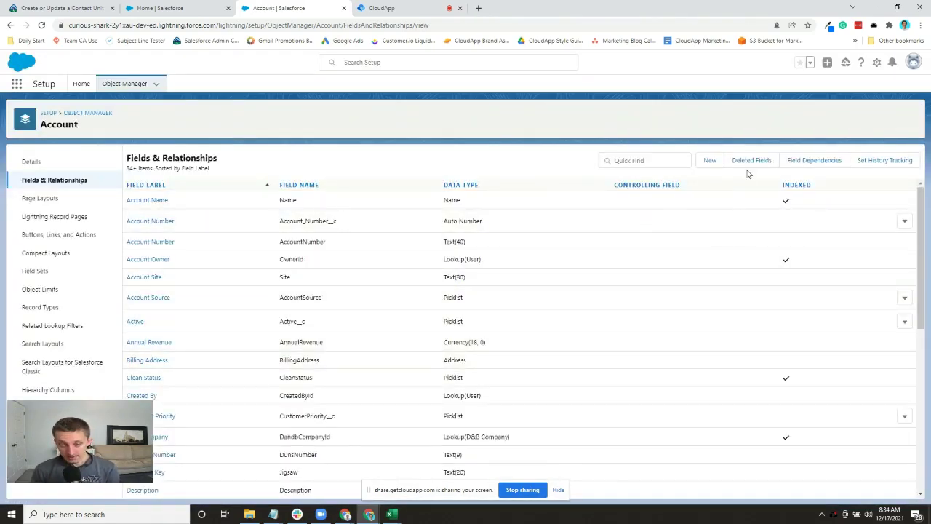
- Review the Account object's deleted fields and the hard-delete notice, and return to the fields list
{"action": "left_click", "coordinate": [750, 162]}
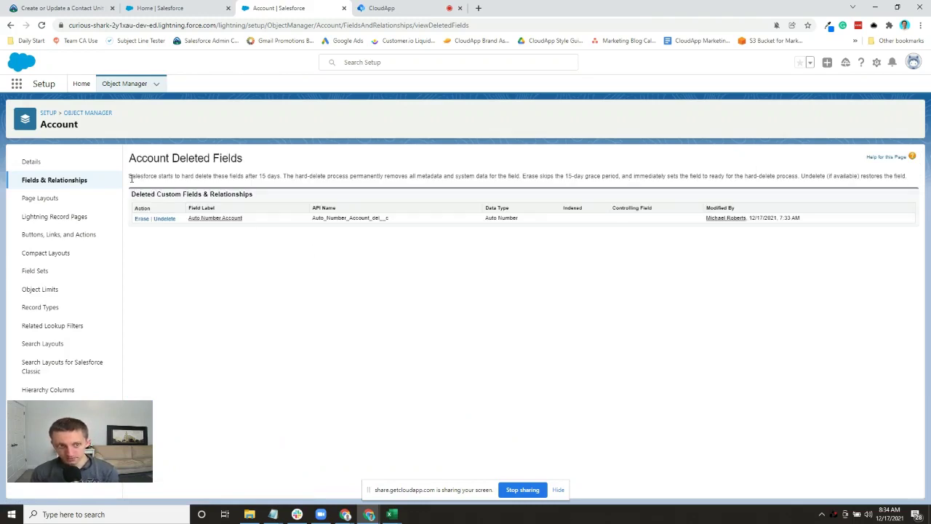
{"action": "left_click_drag", "start_coordinate": [129, 176], "coordinate": [279, 179]}
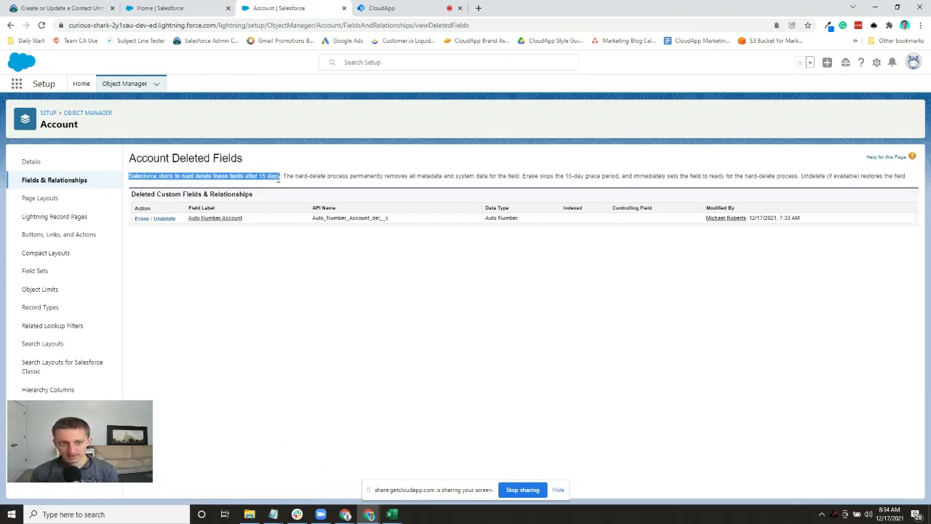
{"action": "left_click", "coordinate": [280, 241]}
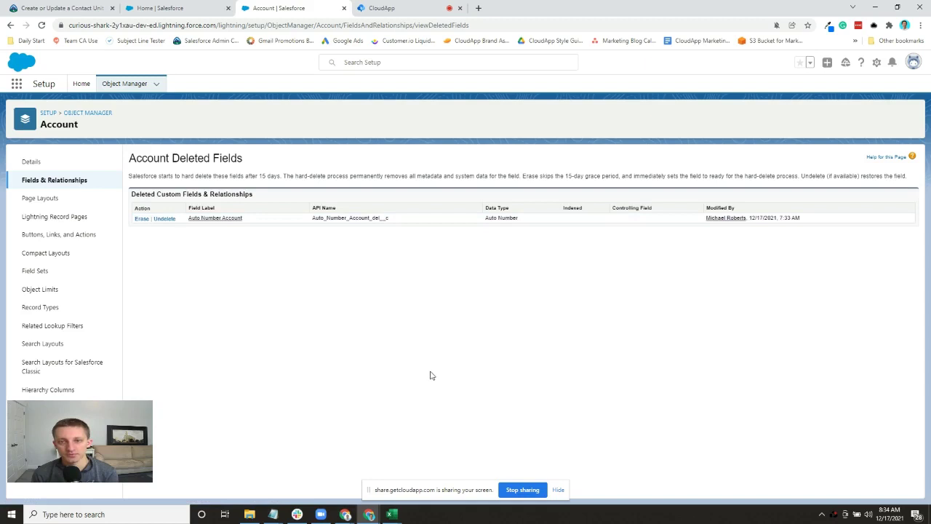
{"action": "left_click", "coordinate": [88, 183]}
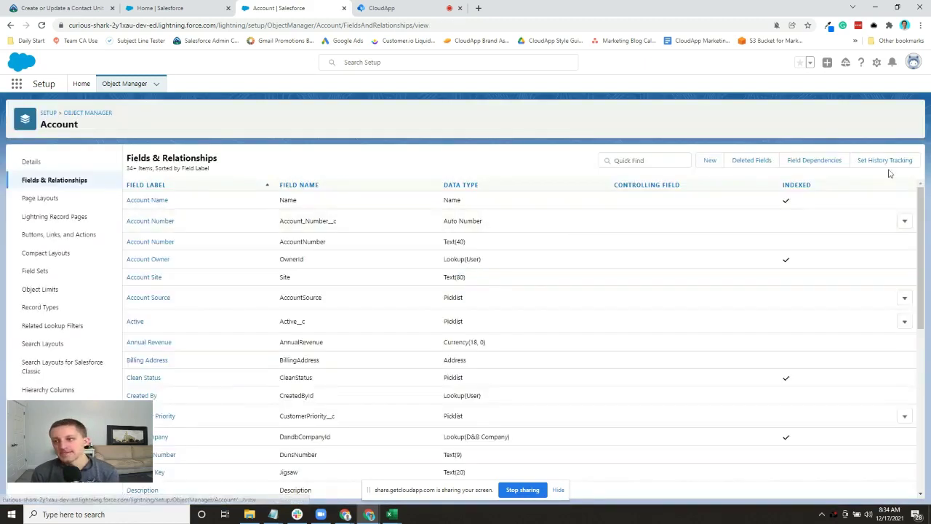
- Start a new Account field dependency with Industry as the controlling field and Upsell Opportunity as the dependent field, and continue to its values
{"action": "left_click", "coordinate": [814, 160]}
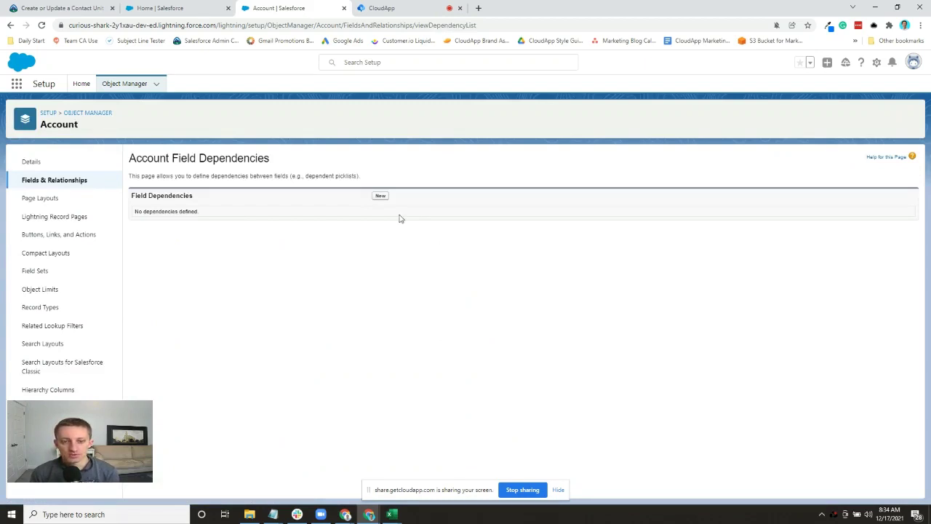
{"action": "left_click", "coordinate": [379, 195]}
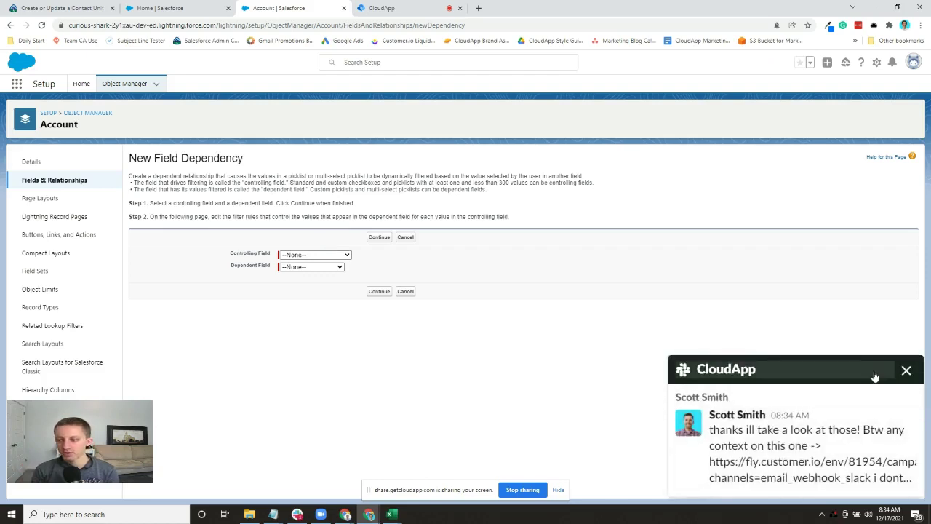
{"action": "left_click", "coordinate": [905, 369]}
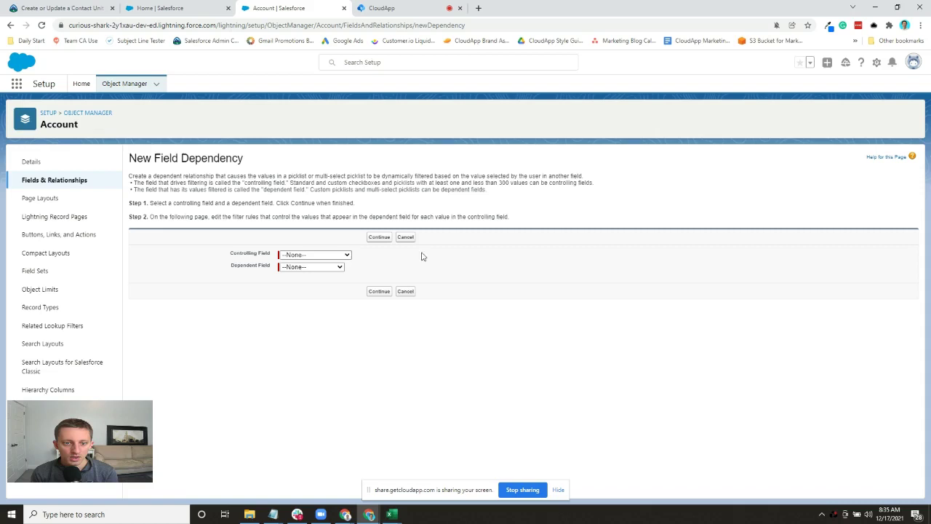
{"action": "left_click", "coordinate": [347, 255]}
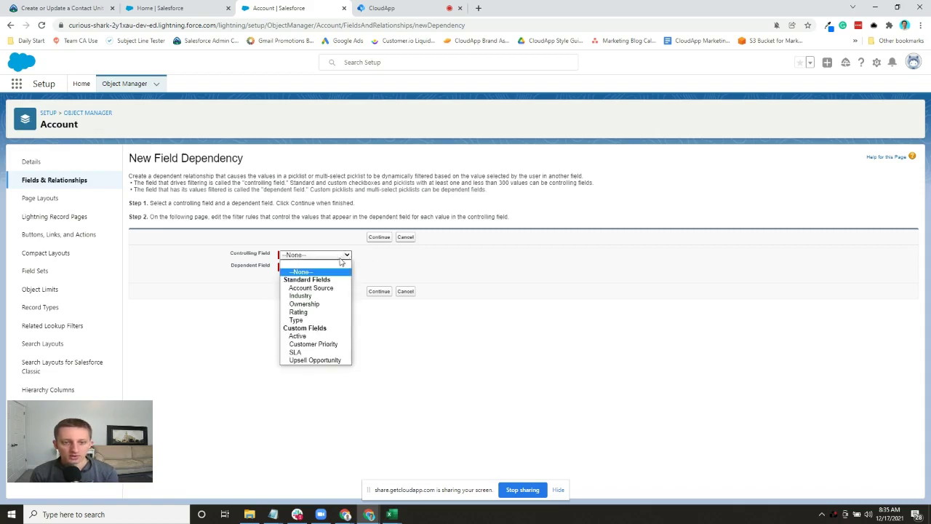
{"action": "left_click", "coordinate": [307, 296]}
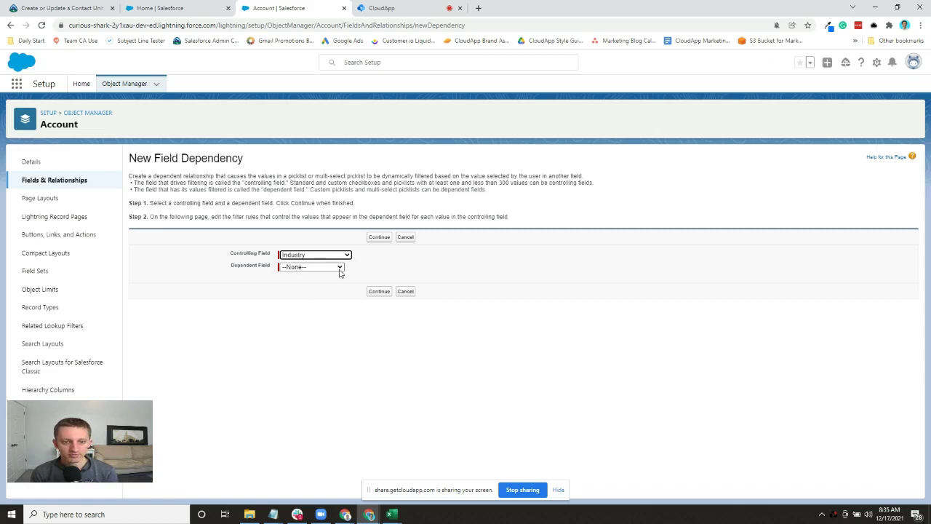
{"action": "left_click", "coordinate": [338, 267]}
{"action": "left_click", "coordinate": [313, 307]}
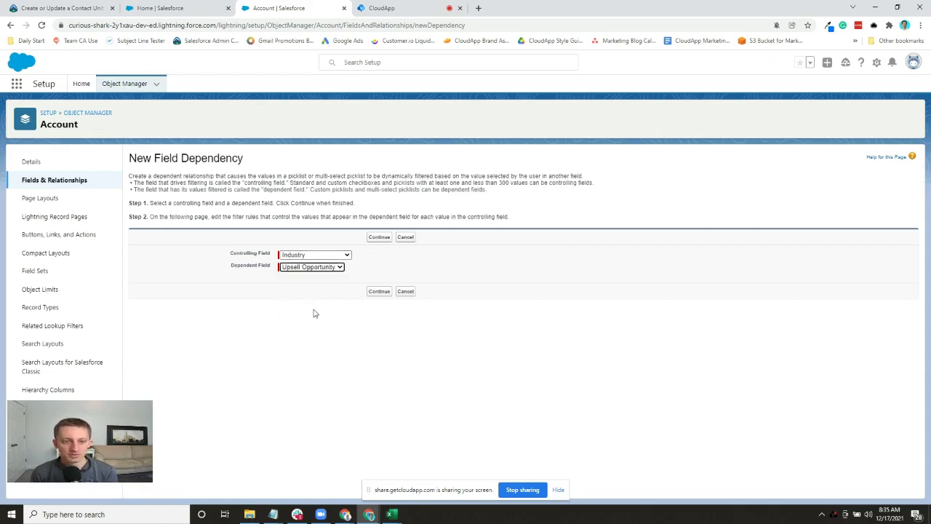
{"action": "left_click", "coordinate": [379, 237]}
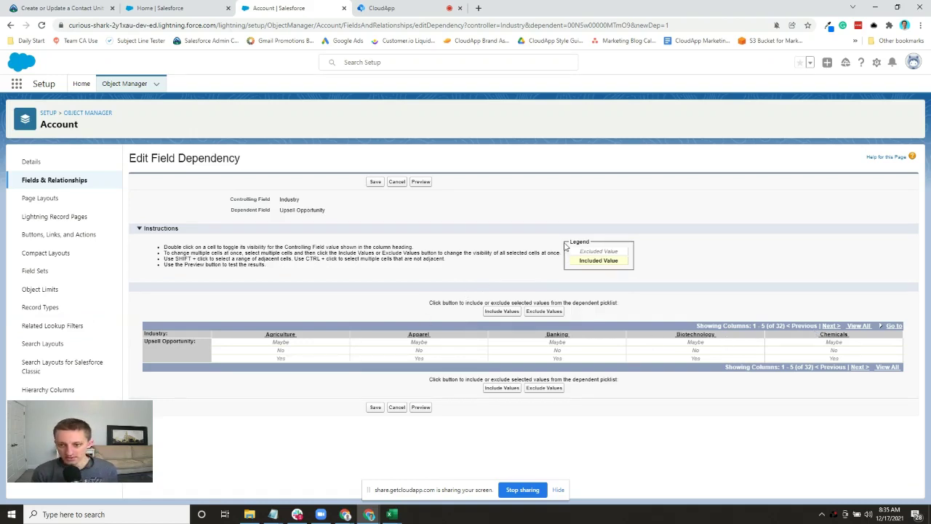
- Include the Upsell Opportunity value No for the Agriculture and Apparel industries
{"action": "left_click_drag", "start_coordinate": [553, 246], "coordinate": [638, 264]}
{"action": "left_click", "coordinate": [641, 261]}
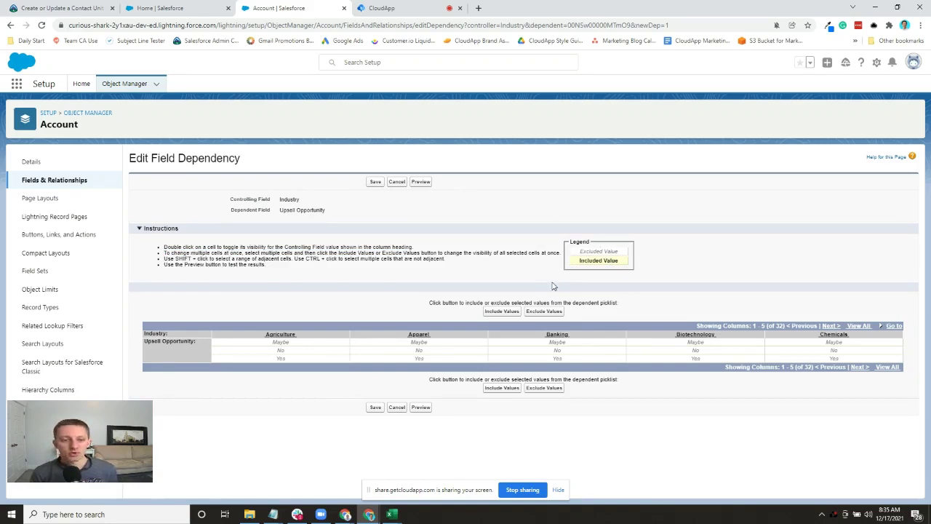
{"action": "double_click", "coordinate": [282, 351]}
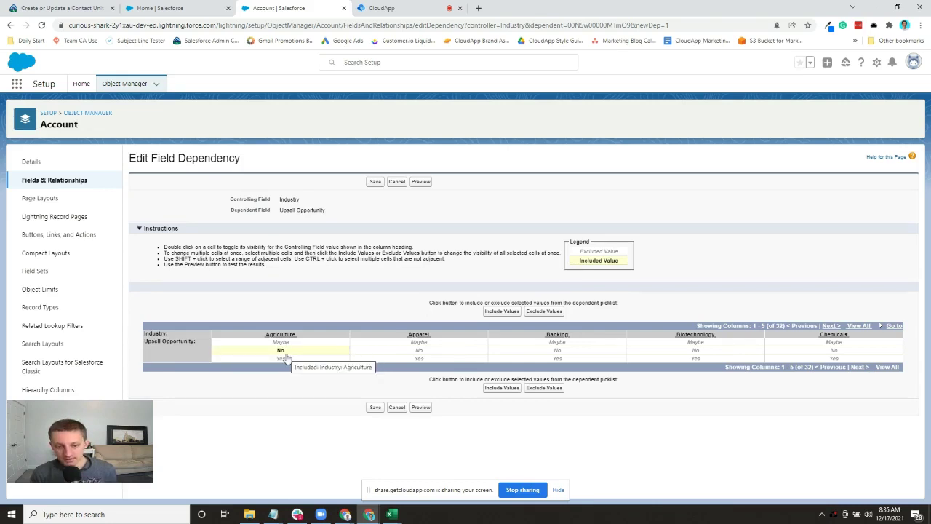
{"action": "double_click", "coordinate": [371, 352]}
- Include the Upsell Opportunity values Maybe, No and Yes for the Banking, Biotechnology and Chemicals industries
{"action": "double_click", "coordinate": [509, 358]}
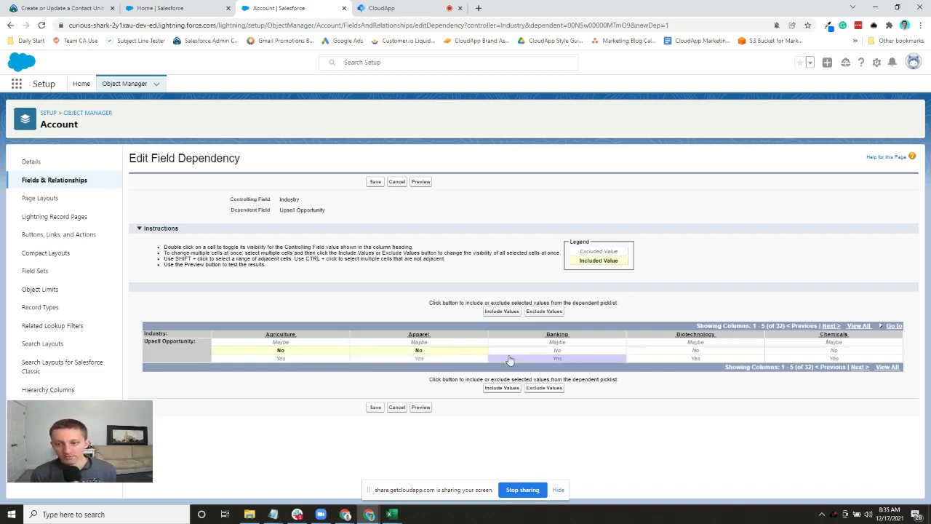
{"action": "double_click", "coordinate": [512, 353]}
{"action": "double_click", "coordinate": [518, 345]}
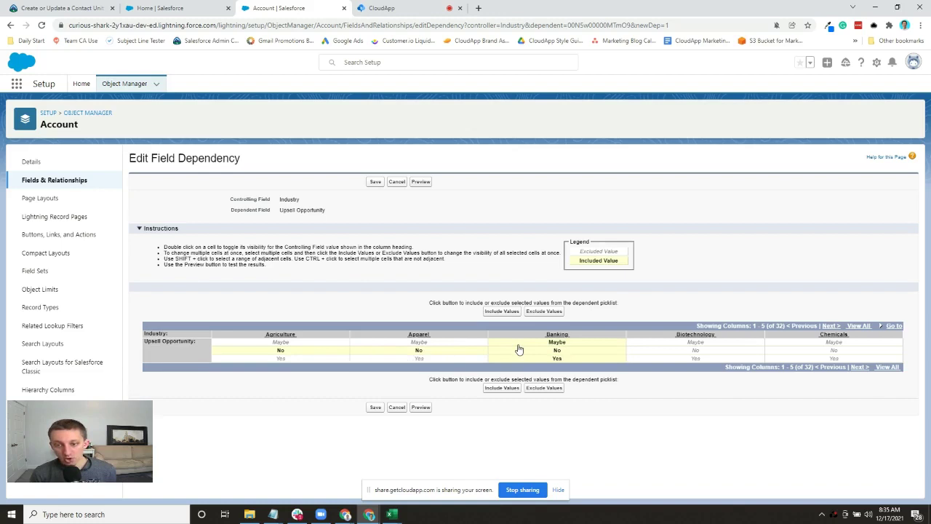
{"action": "double_click", "coordinate": [667, 358]}
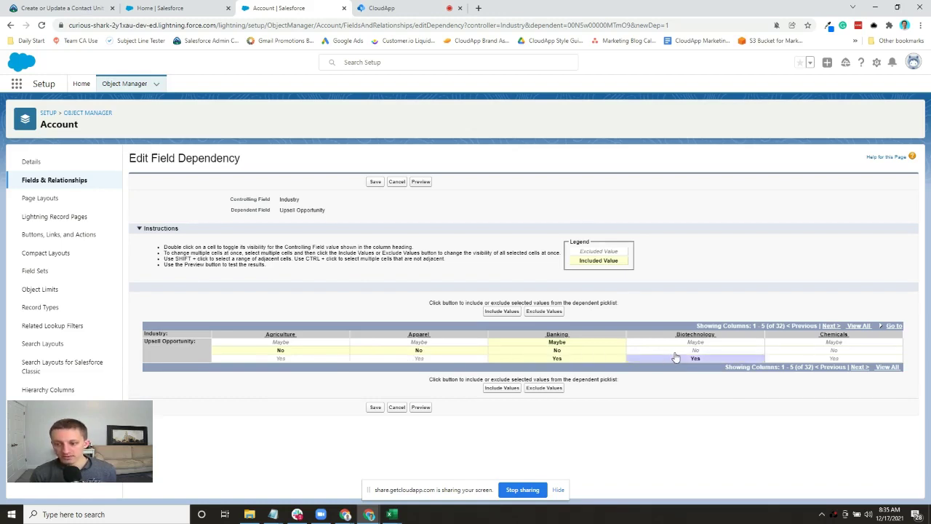
{"action": "left_click", "coordinate": [682, 351]}
{"action": "double_click", "coordinate": [682, 351]}
{"action": "double_click", "coordinate": [684, 343]}
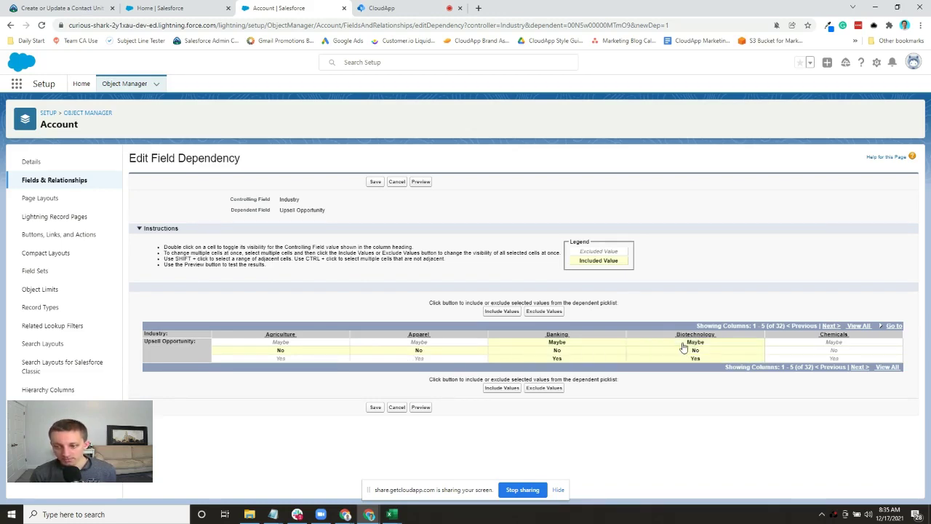
{"action": "left_click", "coordinate": [834, 359]}
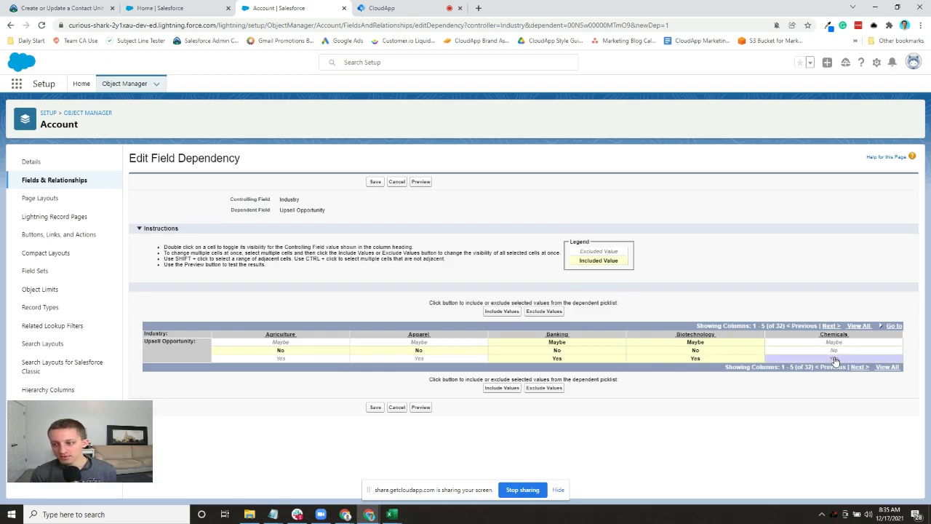
{"action": "double_click", "coordinate": [836, 350]}
{"action": "double_click", "coordinate": [846, 342]}
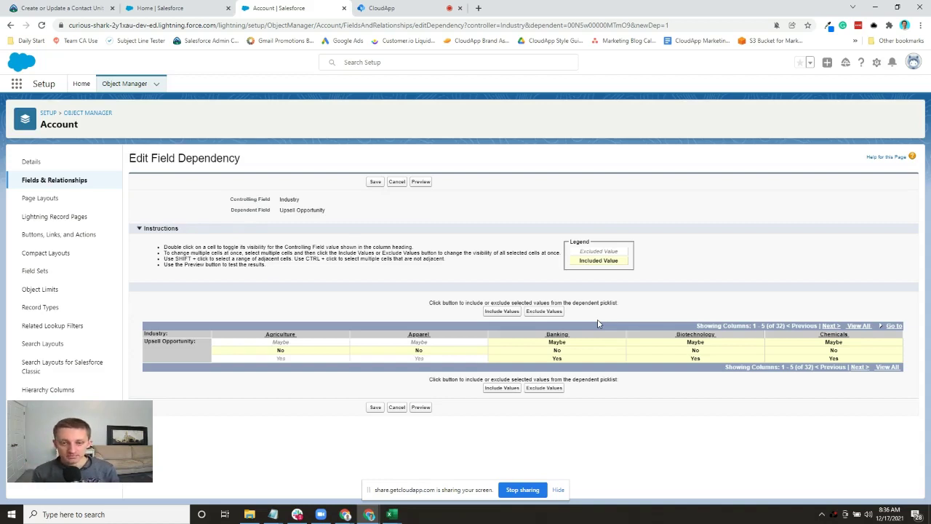
- Preview the dependent picklist, checking the Upsell Opportunity options for Agriculture and Biotechnology, and close the preview
{"action": "left_click", "coordinate": [422, 408]}
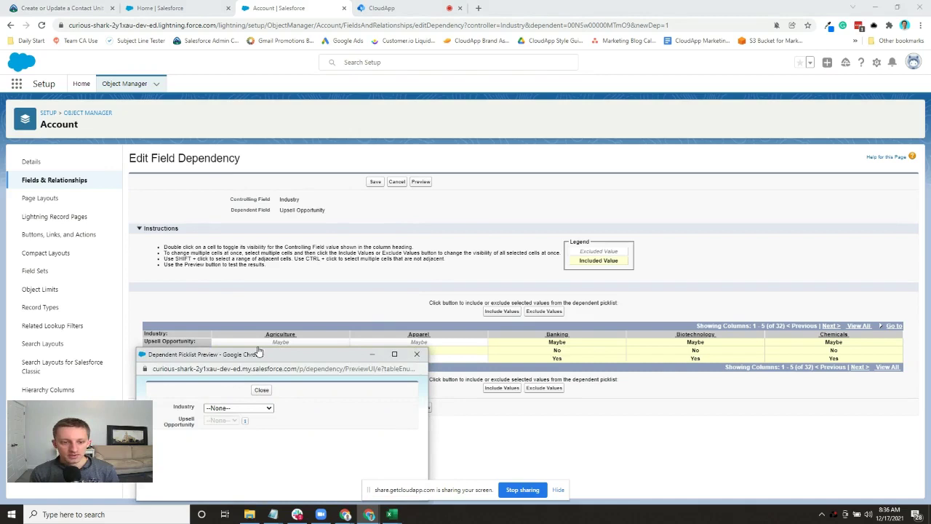
{"action": "left_click_drag", "start_coordinate": [247, 356], "coordinate": [294, 161]}
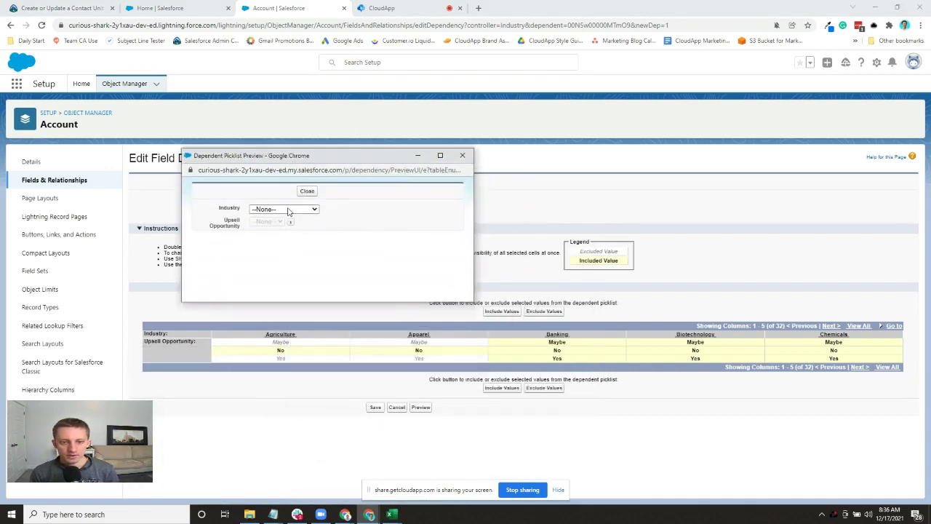
{"action": "left_click", "coordinate": [313, 210]}
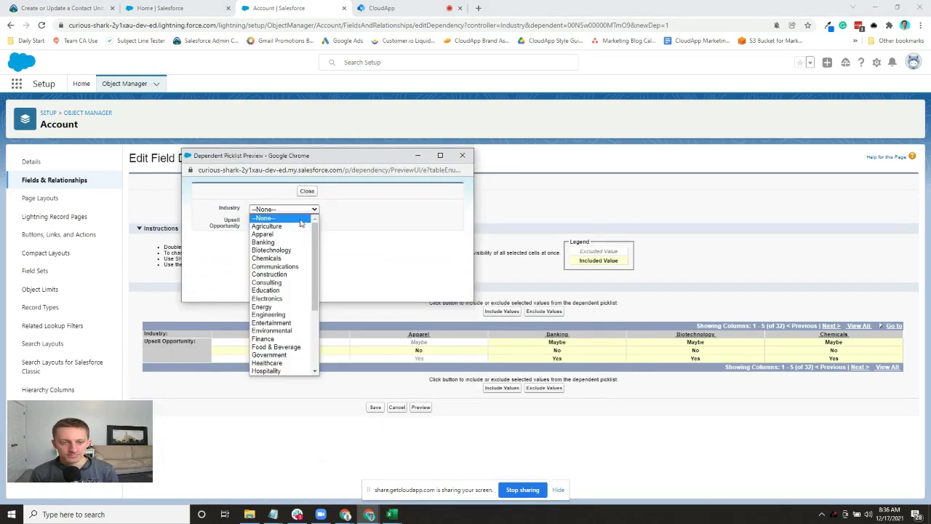
{"action": "left_click", "coordinate": [291, 226]}
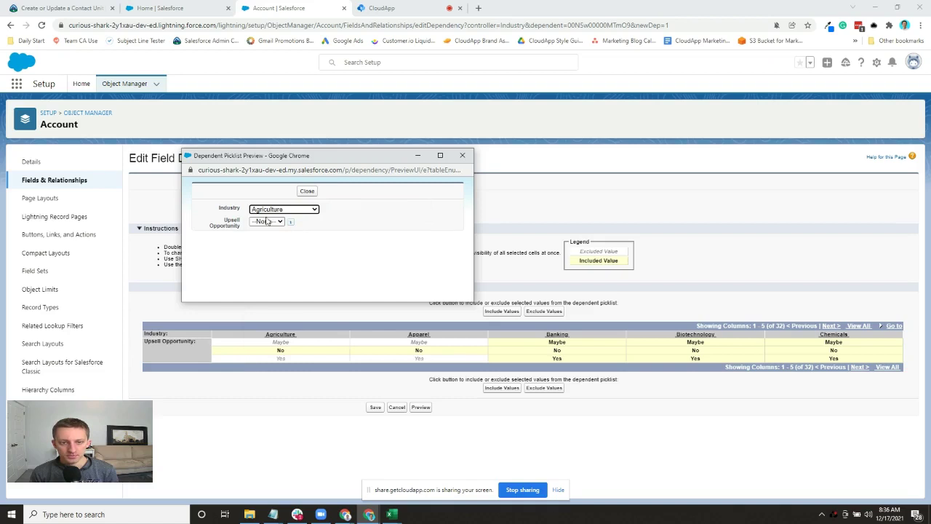
{"action": "left_click", "coordinate": [267, 221]}
{"action": "left_click", "coordinate": [279, 210]}
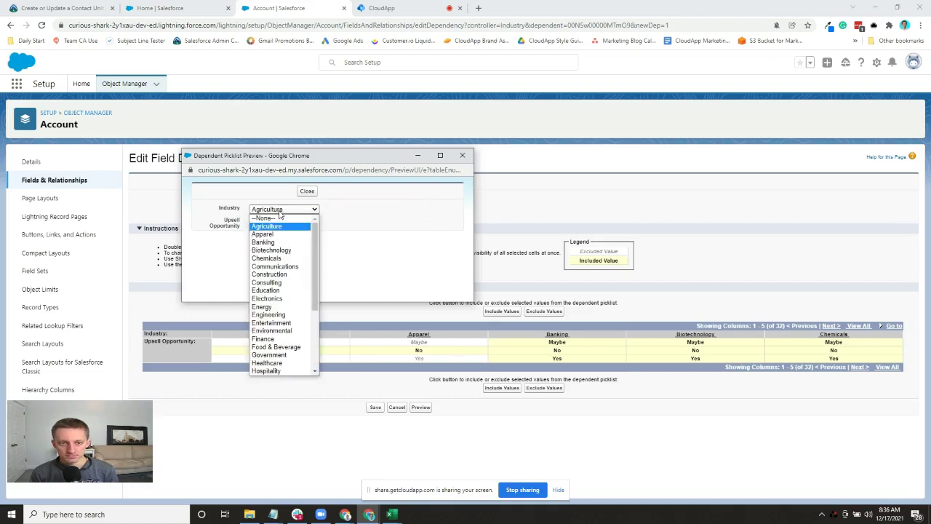
{"action": "left_click", "coordinate": [278, 250]}
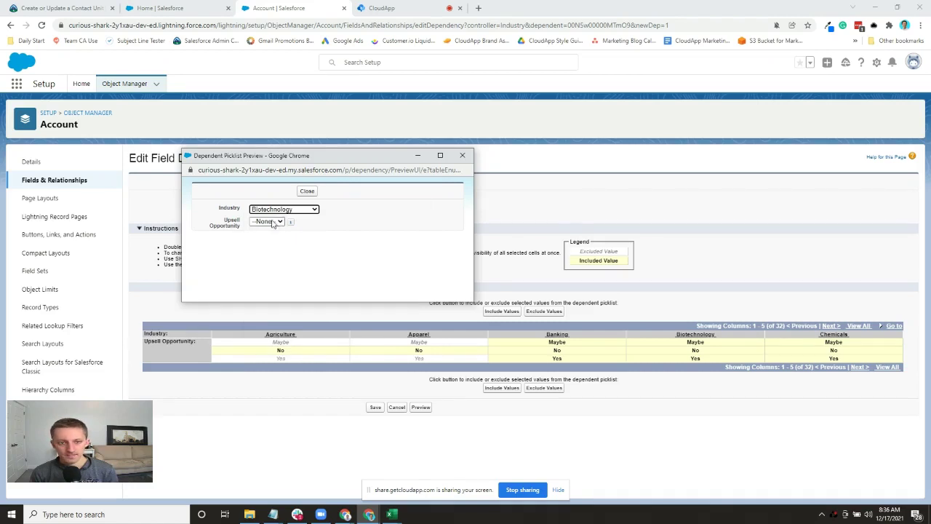
{"action": "left_click", "coordinate": [273, 222]}
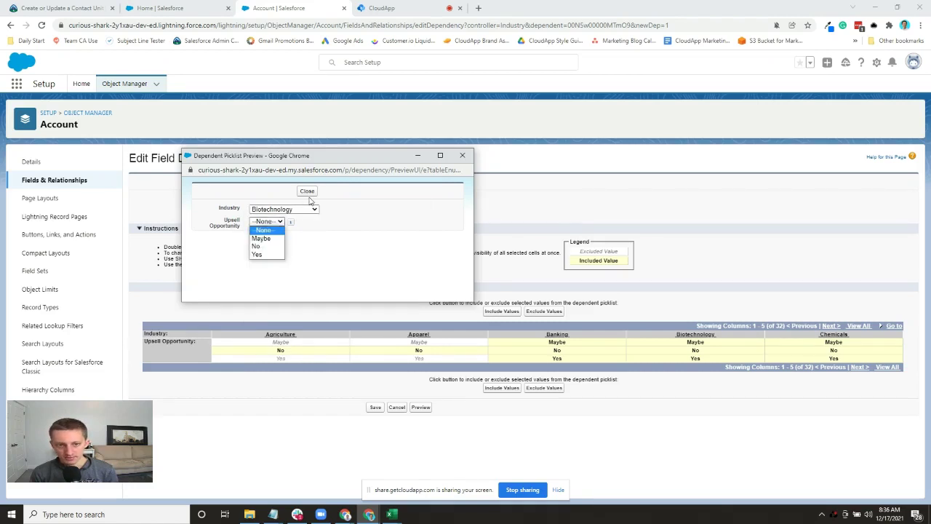
{"action": "left_click", "coordinate": [462, 155]}
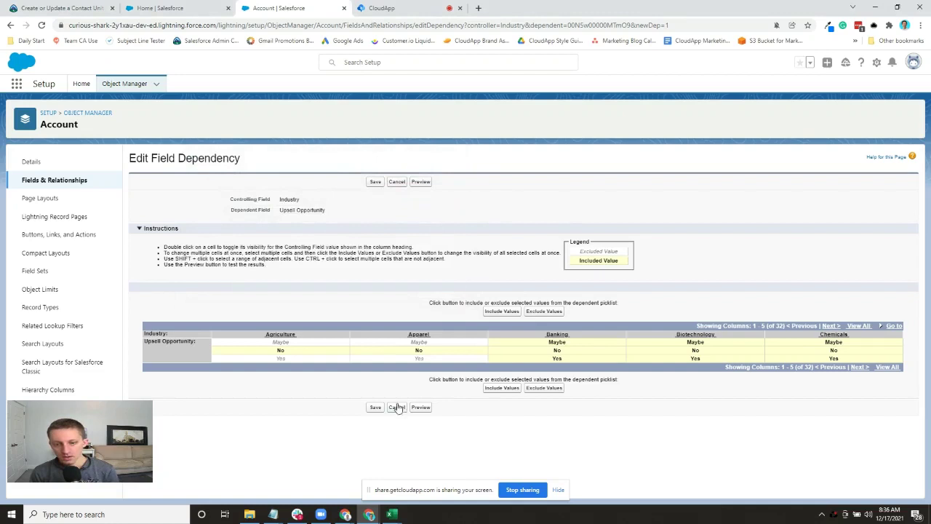
- Save the Industry–Upsell Opportunity field dependency, accepting that some controlling values have no dependent values included
{"action": "left_click", "coordinate": [376, 407]}
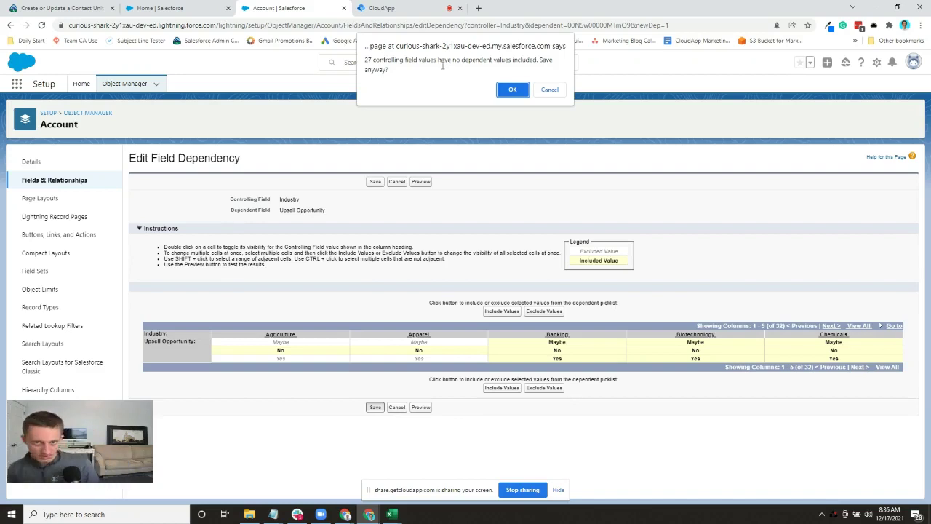
{"action": "left_click", "coordinate": [505, 93]}
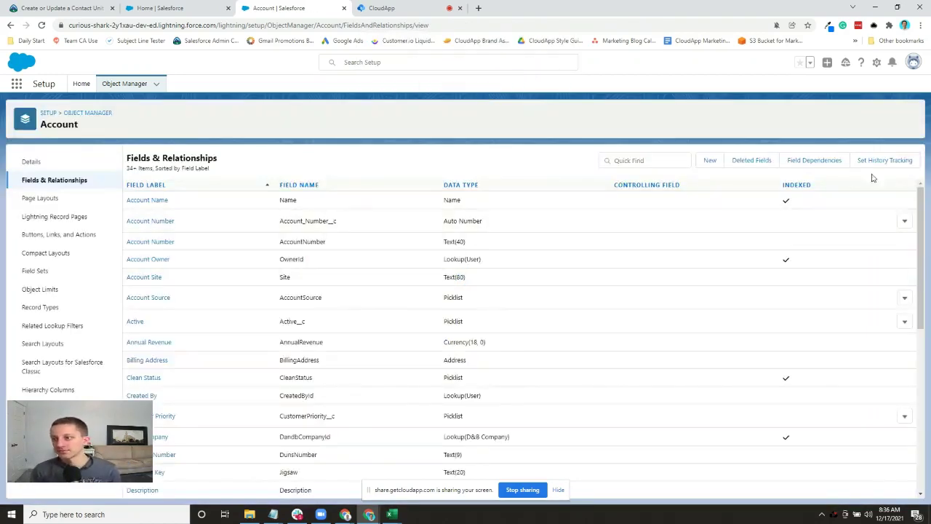
- Enable Account history and track old and new values for Account Source, Customer Priority and Rating, and save the tracking settings
{"action": "left_click", "coordinate": [884, 161]}
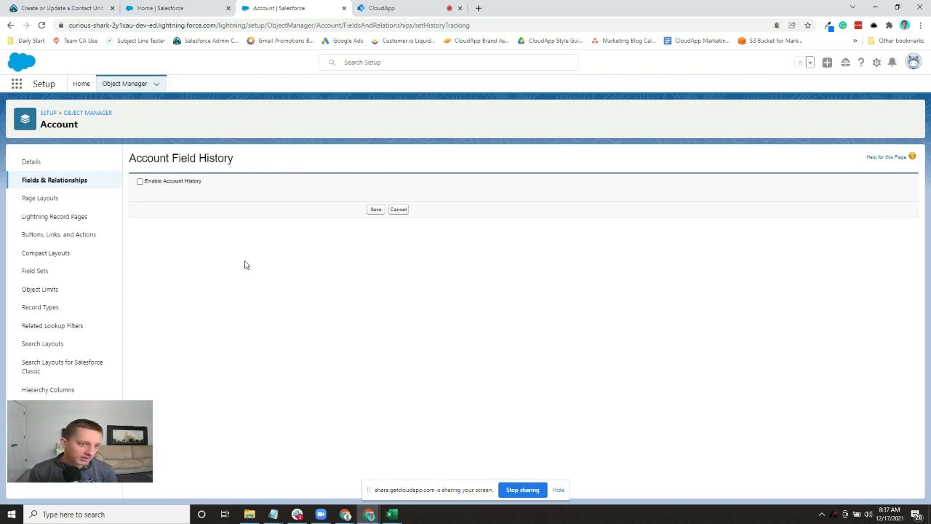
{"action": "left_click", "coordinate": [141, 182]}
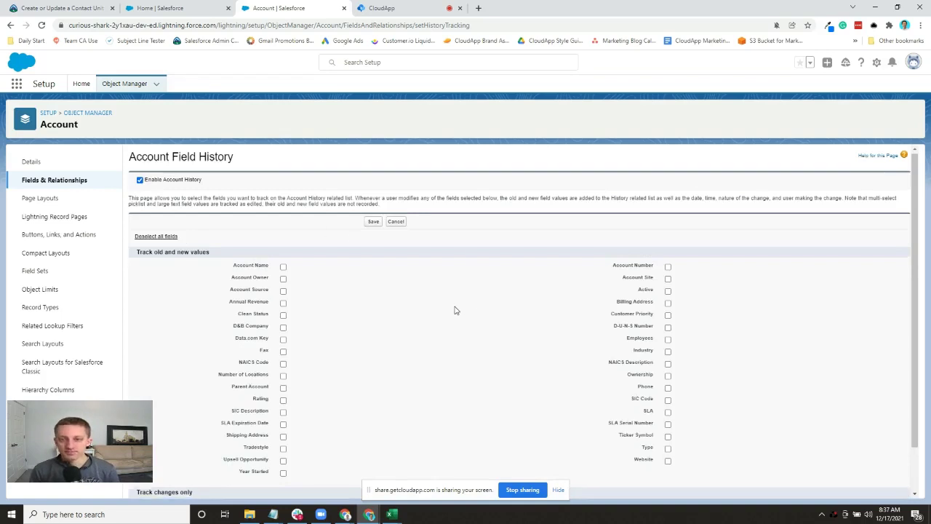
{"action": "scroll", "coordinate": [454, 311], "scroll_direction": "down", "scroll_amount": 1}
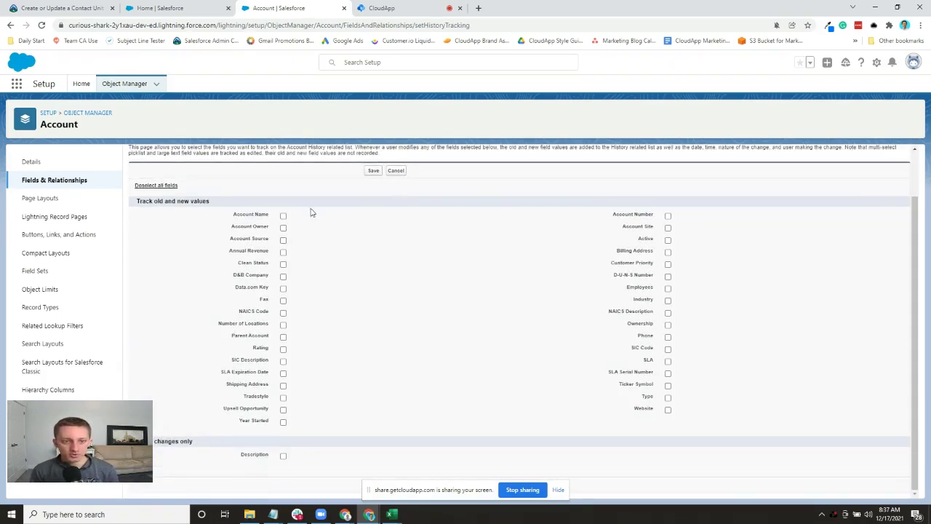
{"action": "left_click", "coordinate": [283, 239]}
{"action": "left_click", "coordinate": [668, 265]}
{"action": "left_click", "coordinate": [283, 348]}
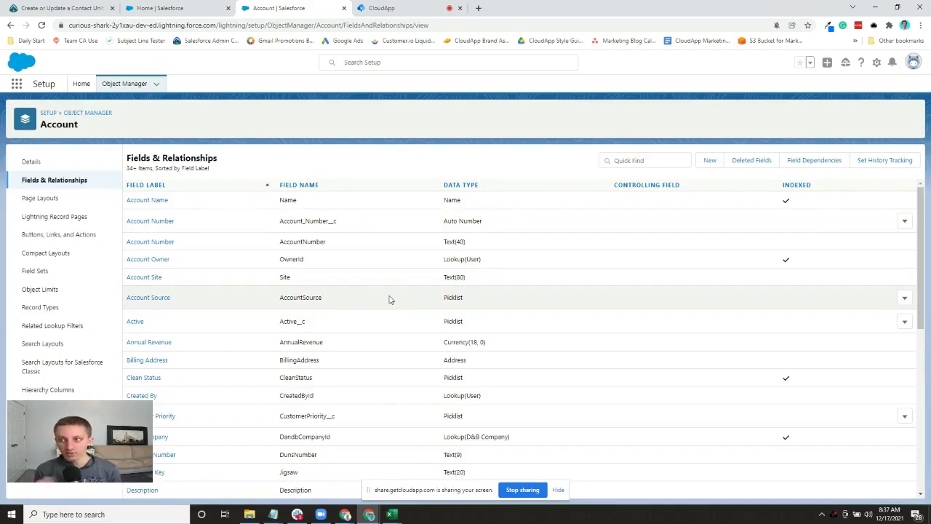
- Review which fields are tracked in the Account field history settings, and return to the Account's fields and relationships list
{"action": "left_click", "coordinate": [897, 163]}
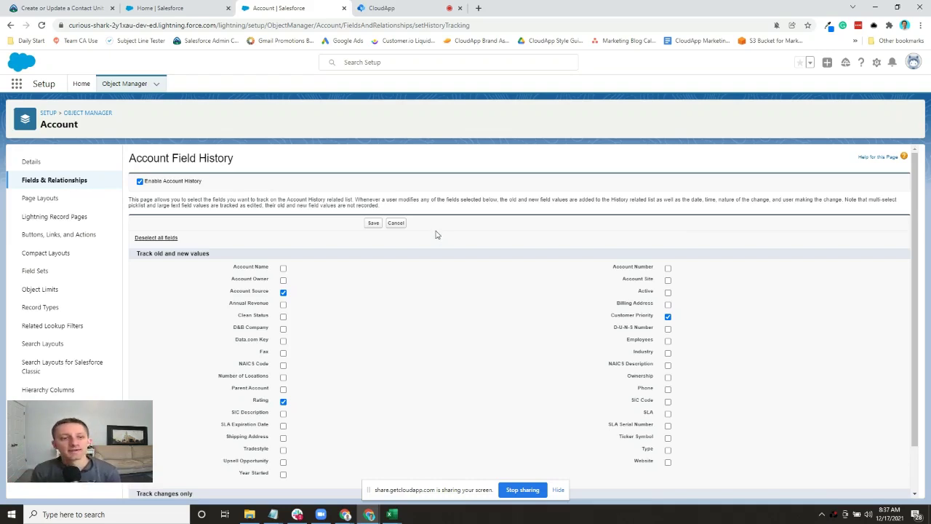
{"action": "left_click", "coordinate": [40, 183]}
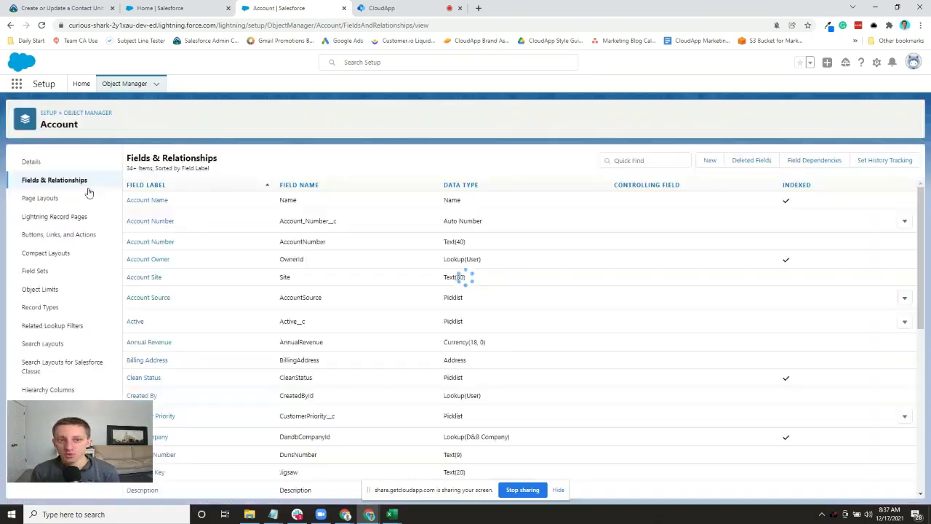